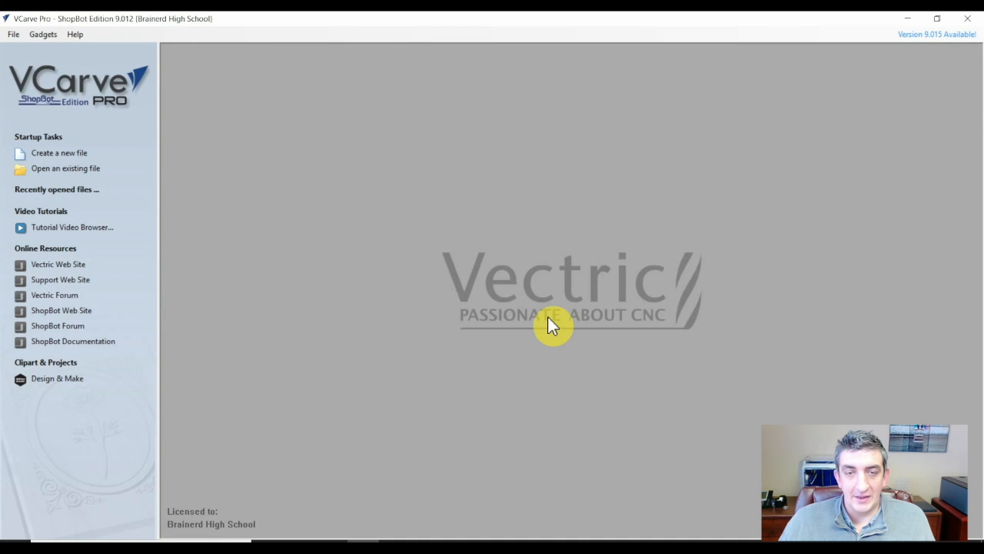
Create a new 24 × 10 inch job, 0.25 inch thick, with Z zero on the machine bed.
click(38, 146)
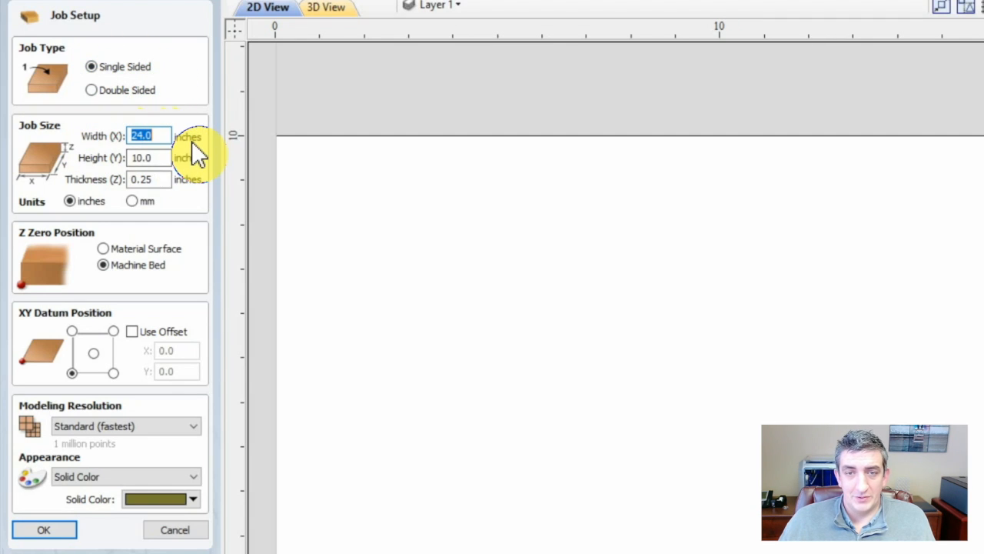
click(163, 179)
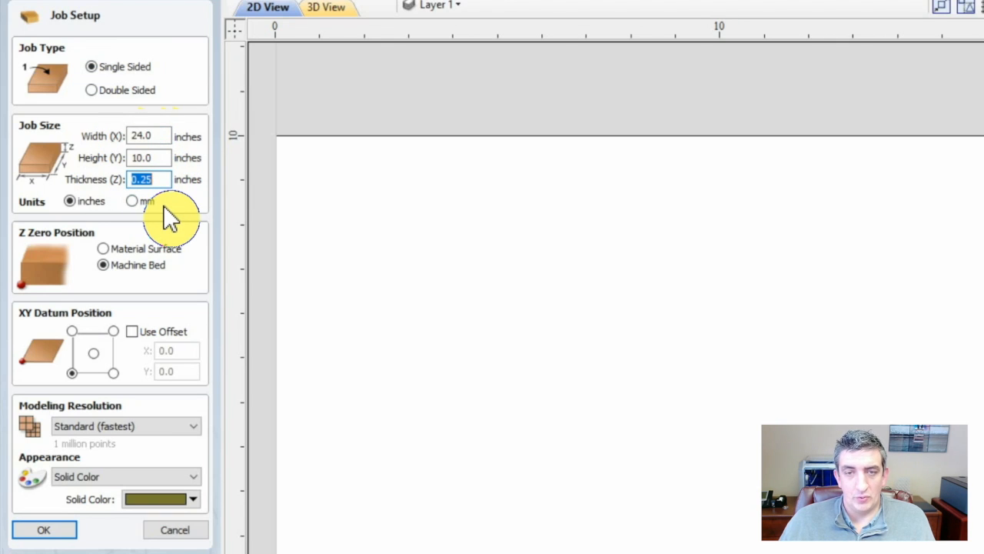
click(104, 267)
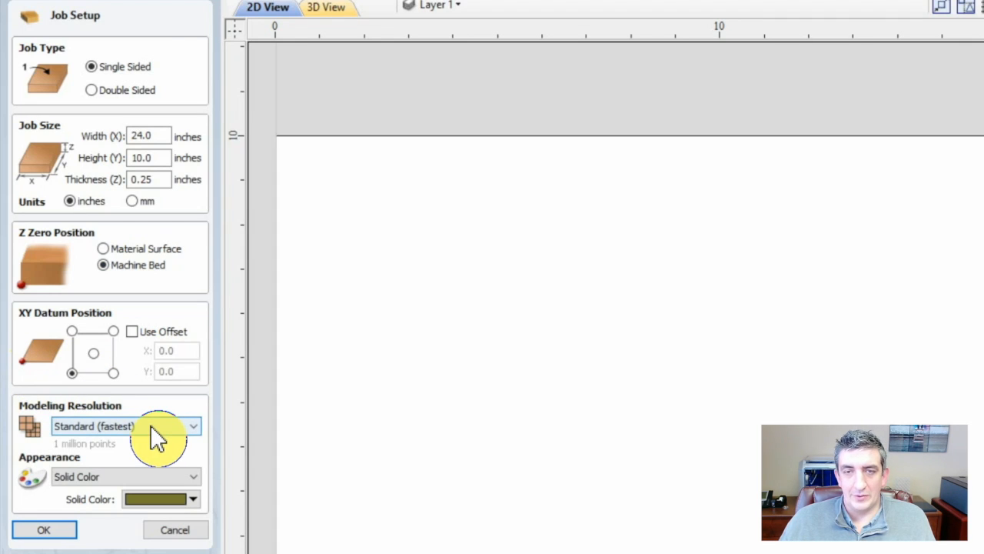
click(43, 529)
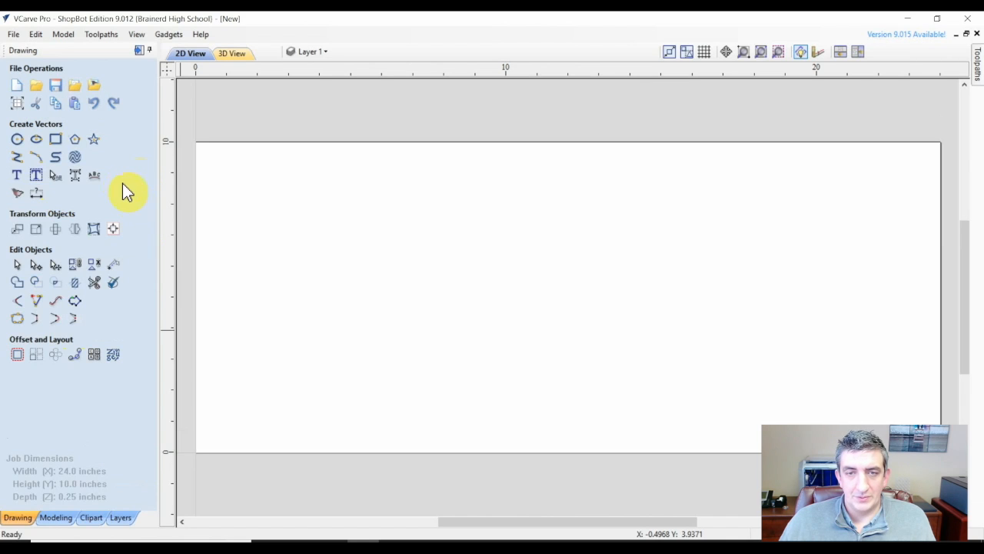
Create a 6 by 4 inch rectangle with radiused external corners anchored at X 0, Y 0.
click(55, 142)
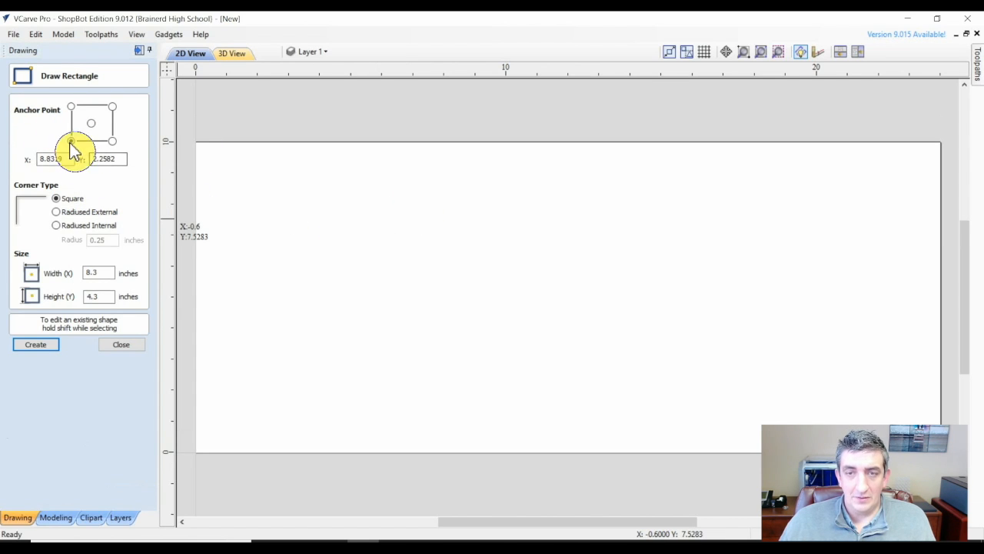
double_click(52, 159)
text(0)
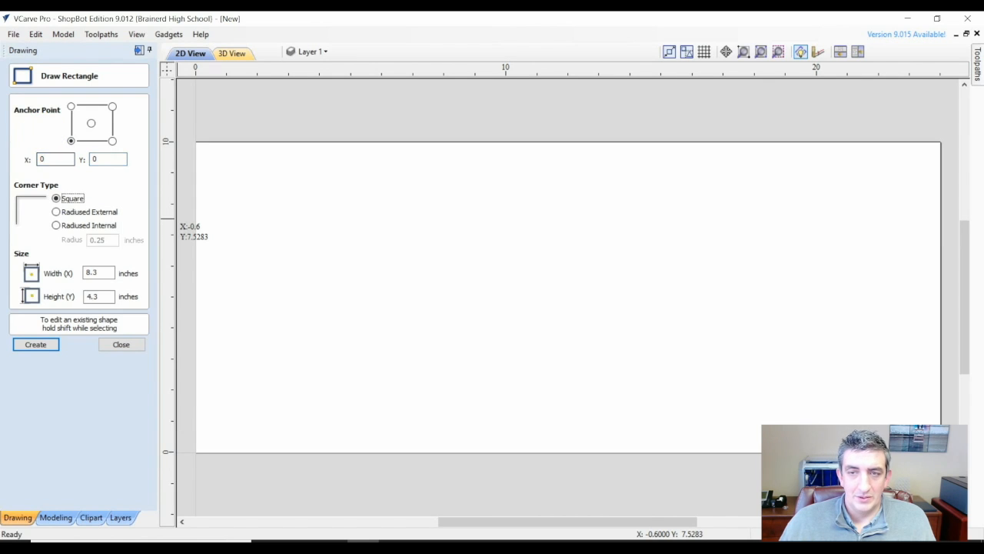
click(56, 212)
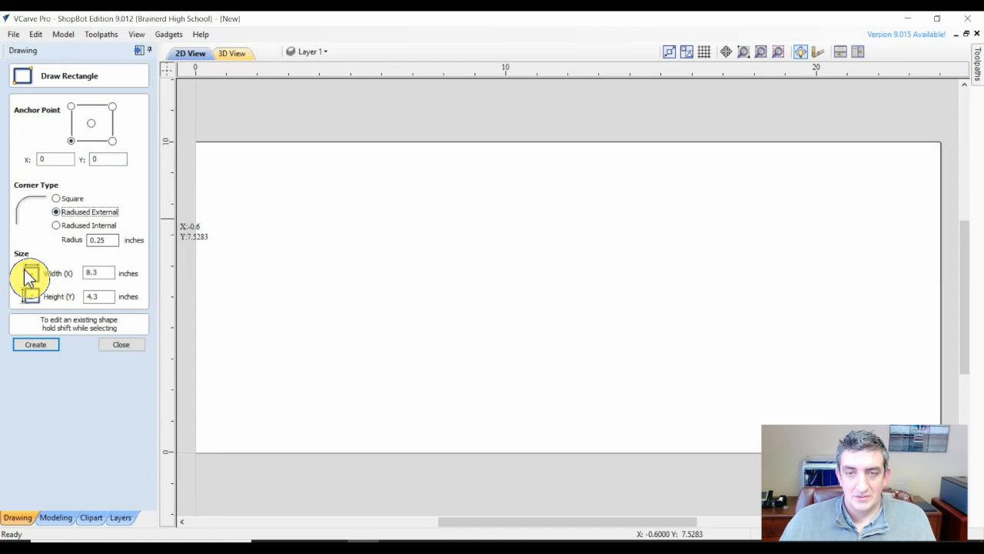
double_click(96, 272)
text(4)
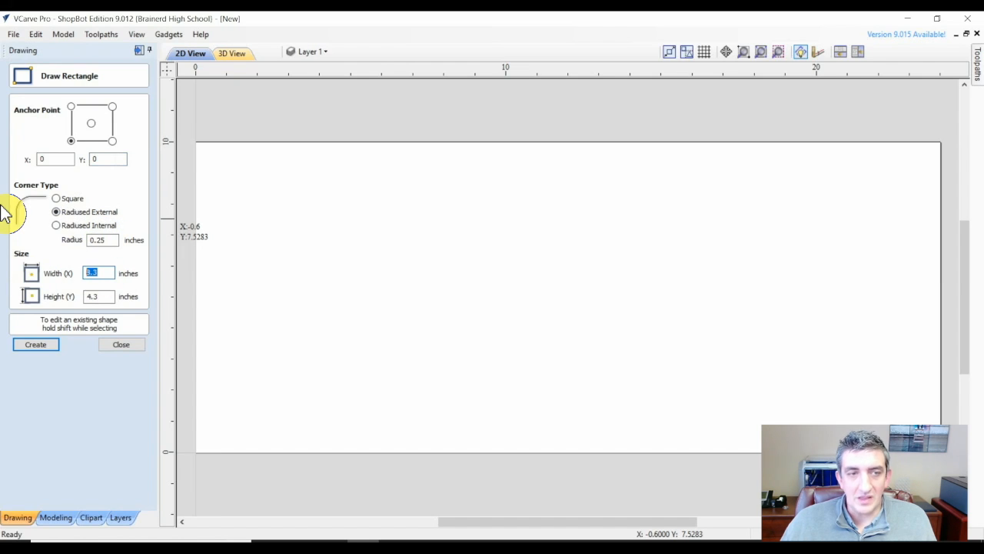
click(36, 345)
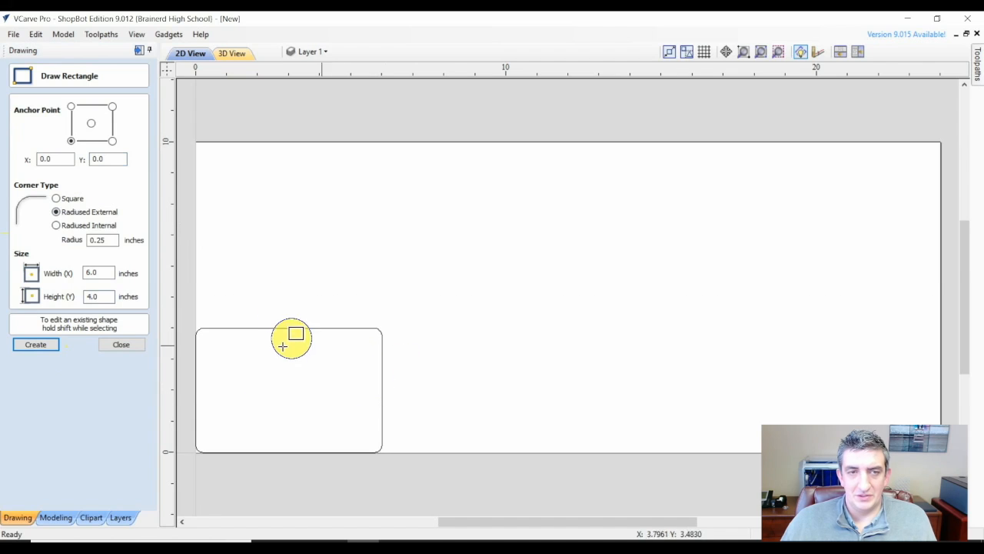
Drag out a second rounded rectangle near the centre and a wide, short one across the middle.
drag(420, 228, 690, 361)
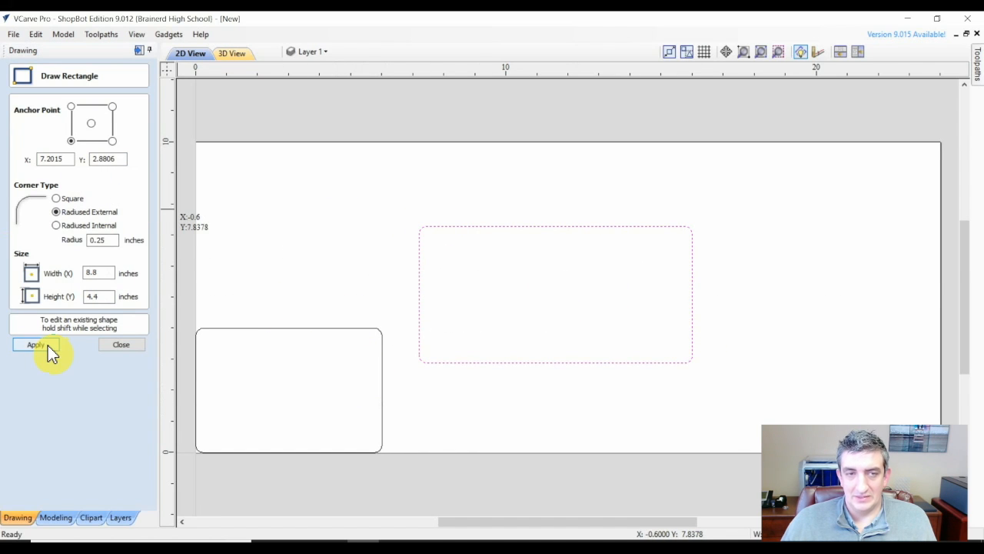
click(435, 294)
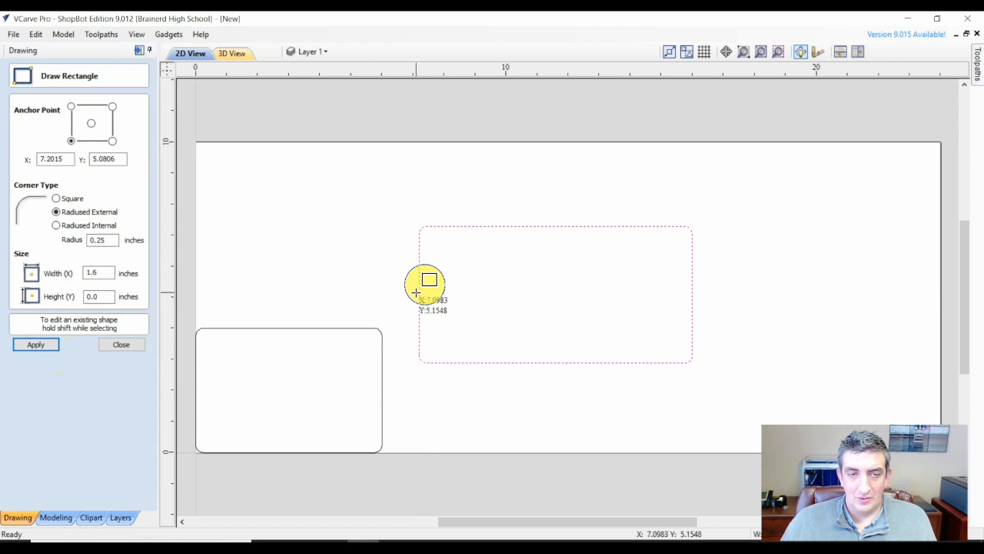
drag(435, 294, 775, 329)
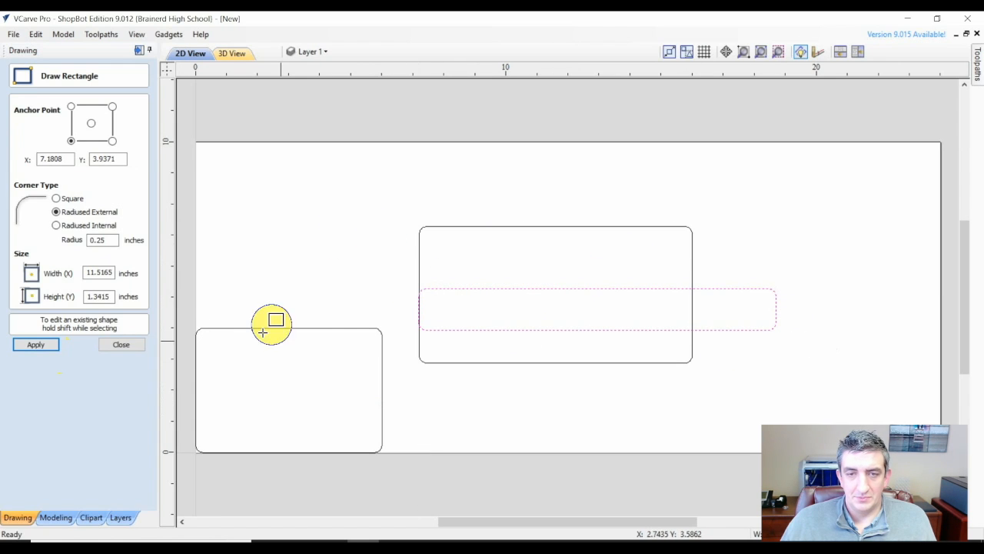
click(36, 345)
click(121, 344)
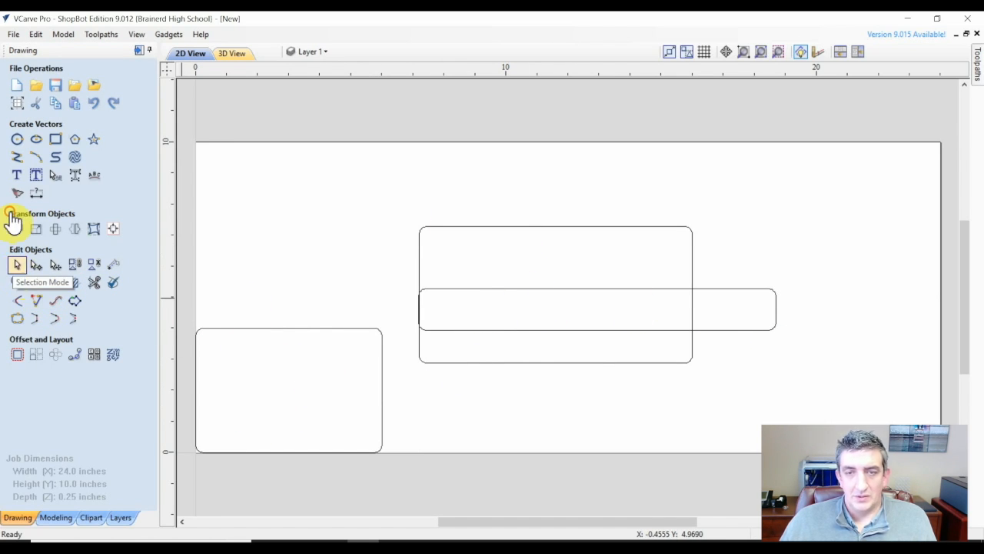
Delete the wide strip and lower-left rectangle, then select the remaining centre rectangle.
click(479, 299)
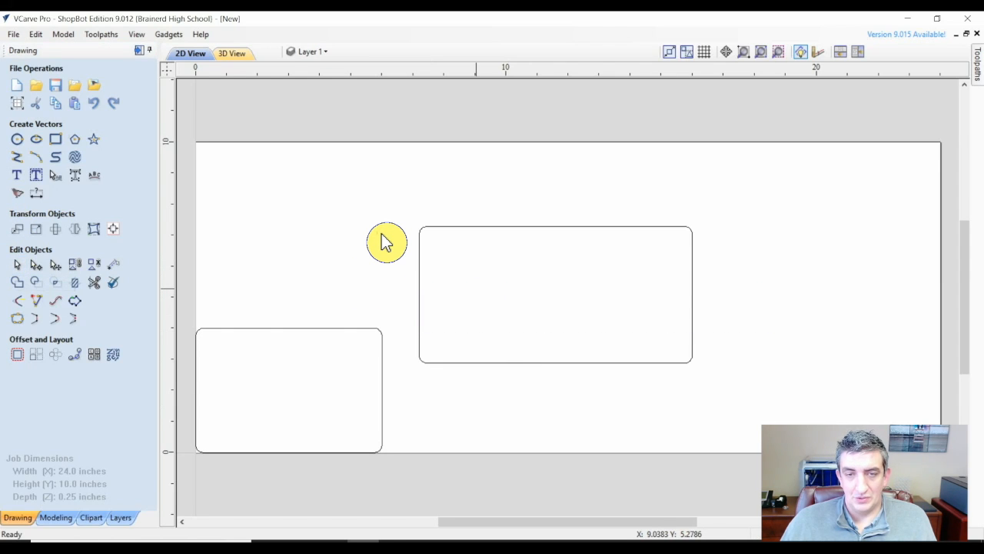
click(382, 373)
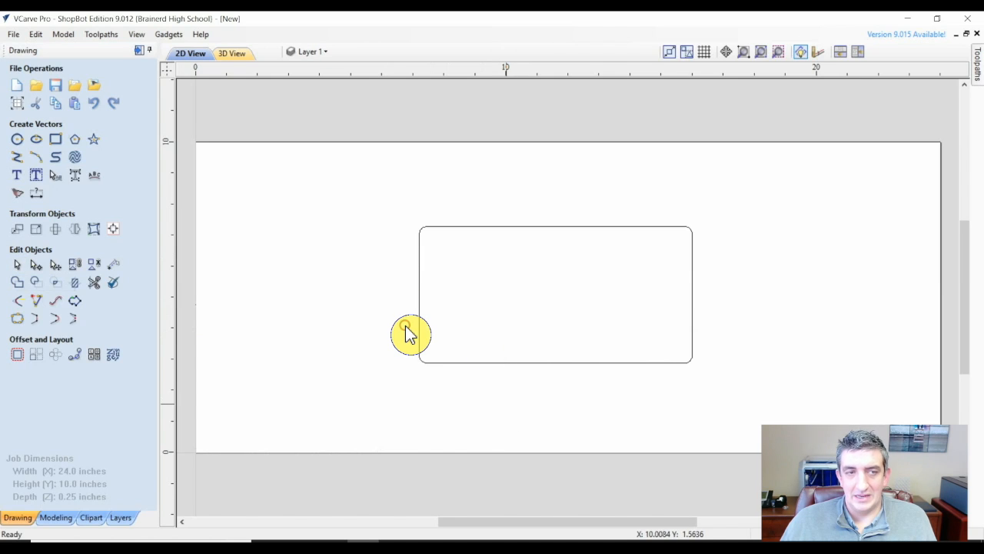
drag(408, 334, 307, 171)
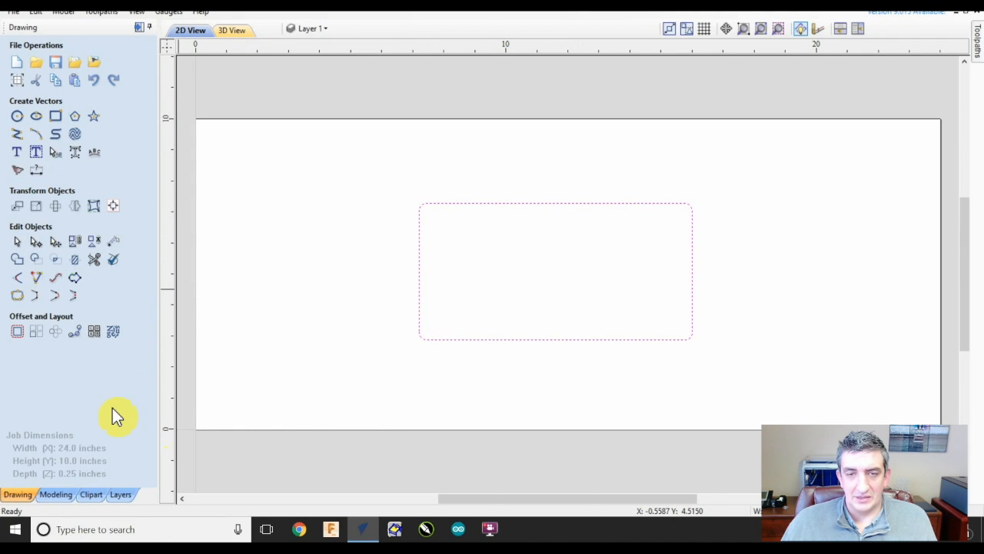
In Transform Mode, move, enlarge, narrow and slightly rotate the rectangle by its handles.
click(57, 241)
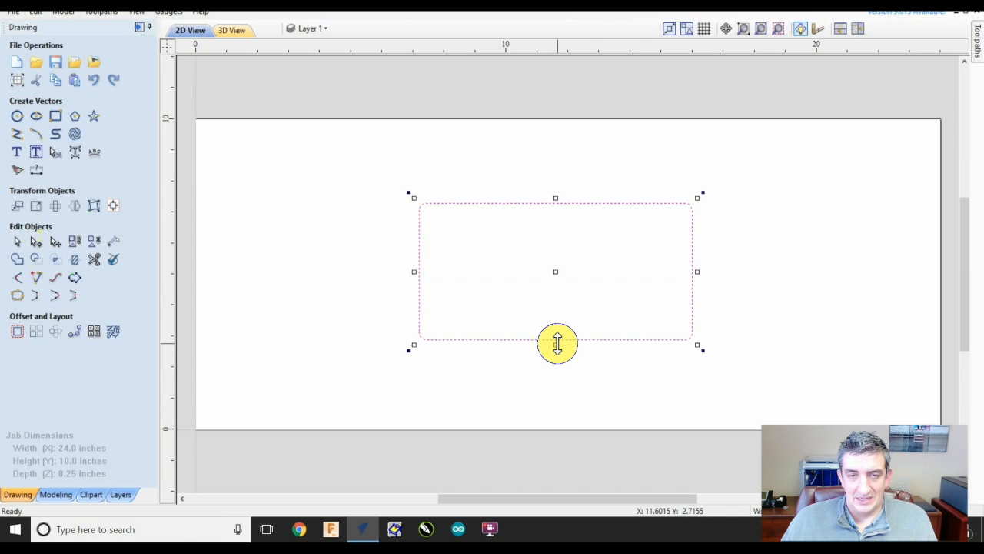
mouse_move(555, 272)
mouse_down()
mouse_move(483, 277)
mouse_move(344, 226)
mouse_move(433, 166)
mouse_move(666, 300)
mouse_move(572, 284)
mouse_move(567, 271)
mouse_up()
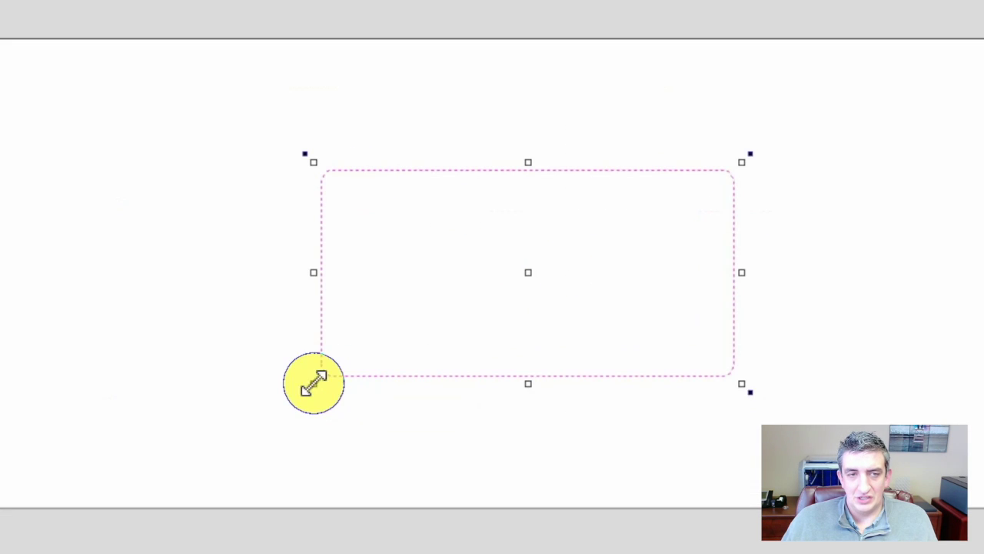
drag(313, 383, 168, 456)
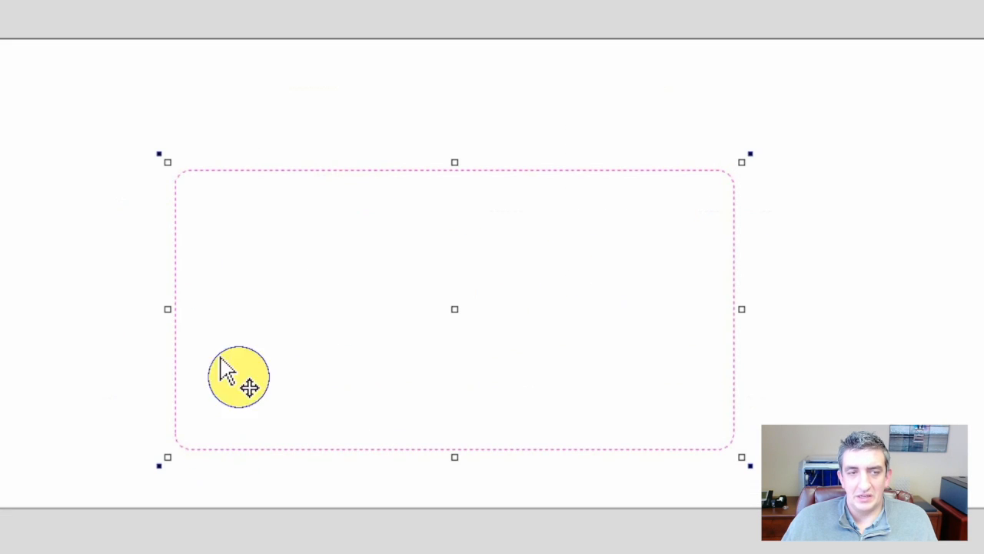
mouse_move(168, 309)
mouse_down()
mouse_move(256, 286)
mouse_move(245, 286)
mouse_up()
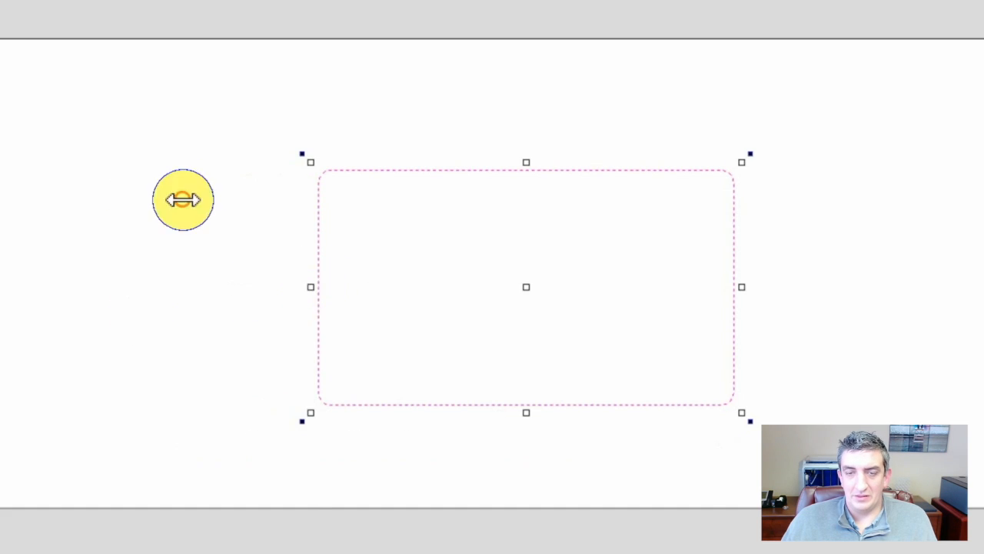
drag(493, 286, 495, 275)
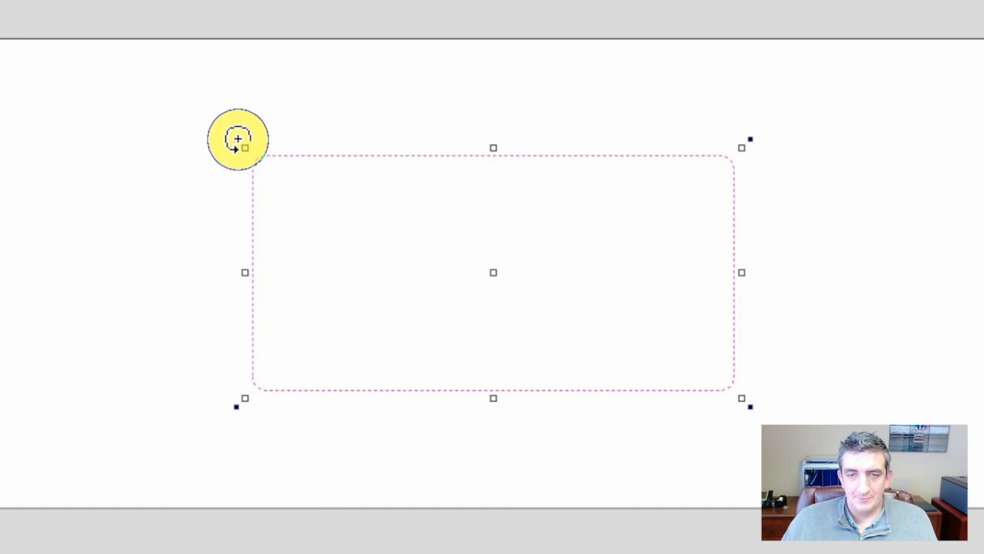
mouse_move(235, 412)
mouse_down()
mouse_move(178, 312)
mouse_move(246, 419)
mouse_up()
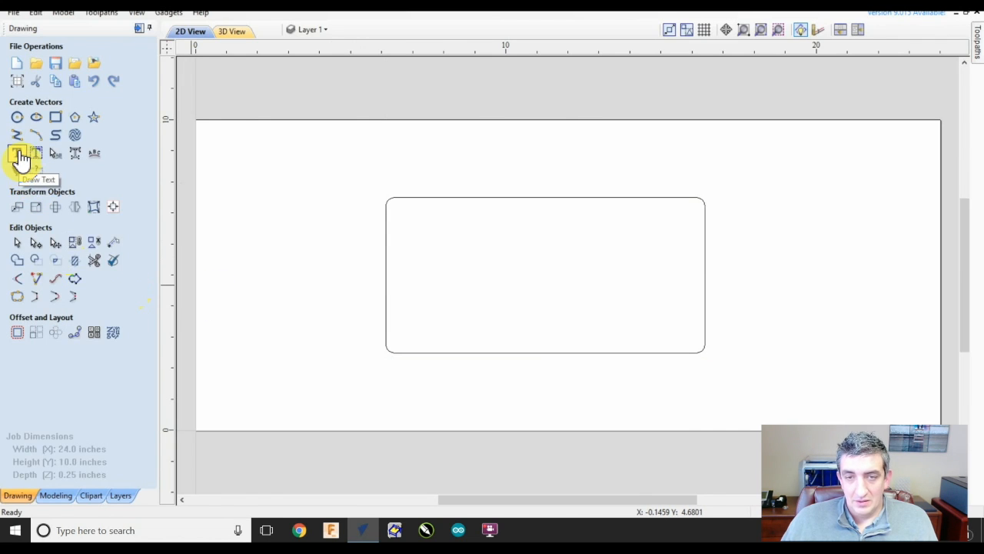
Create centre-aligned 'Michael' text in DFGothic-EB font and place it on the drawing.
click(17, 153)
text(M)
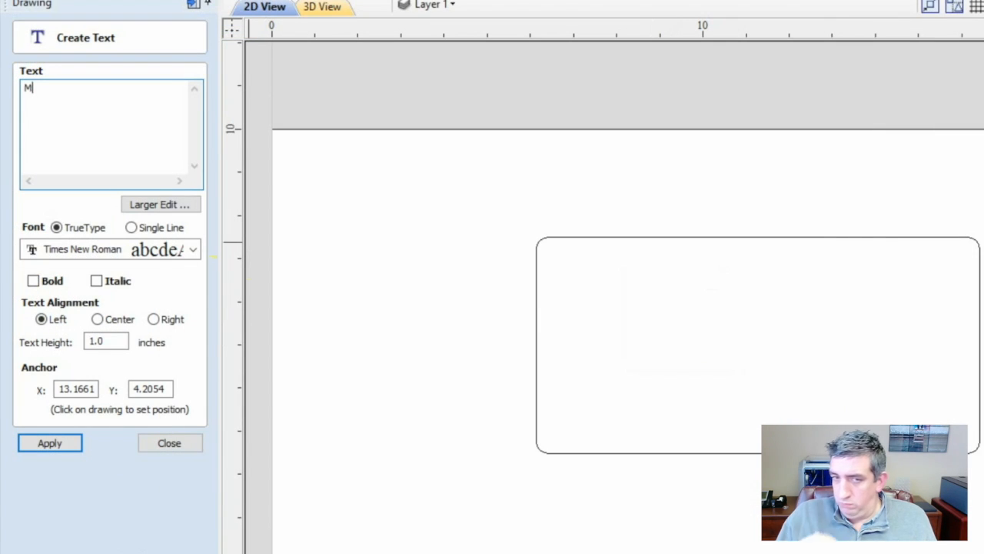
text(ichael)
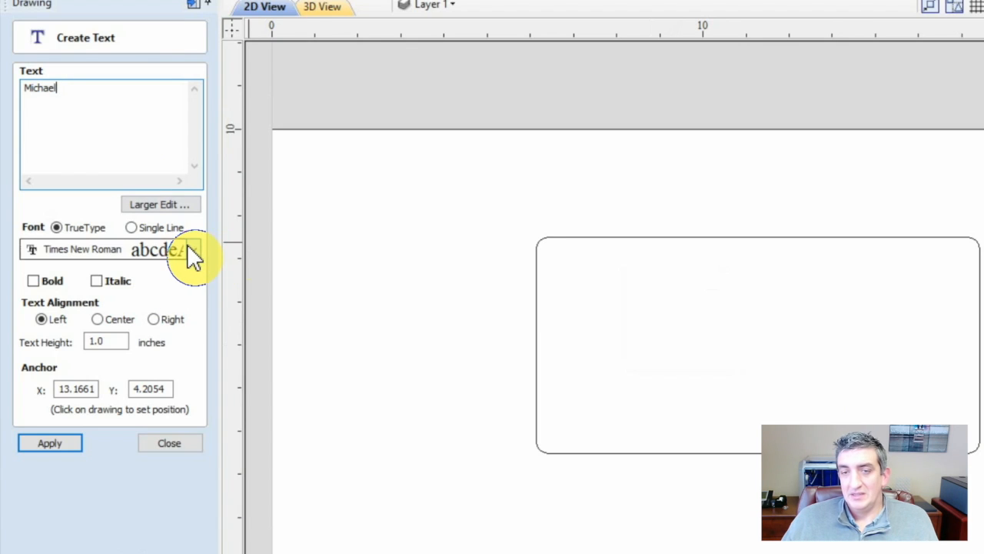
click(187, 248)
scroll(253, 415, down, 1)
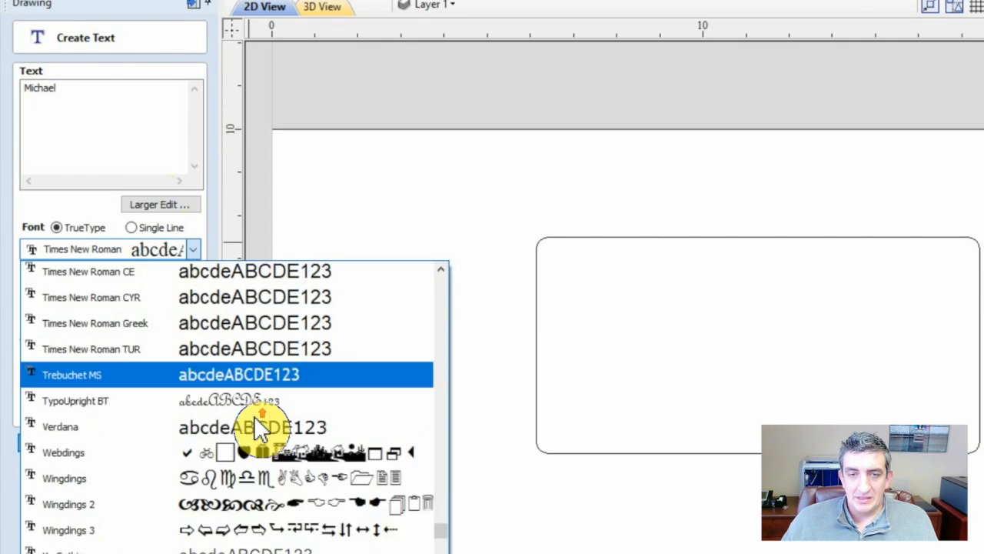
scroll(254, 416, up, 3)
scroll(254, 415, up, 1)
scroll(254, 415, up, 3)
scroll(254, 415, up, 2)
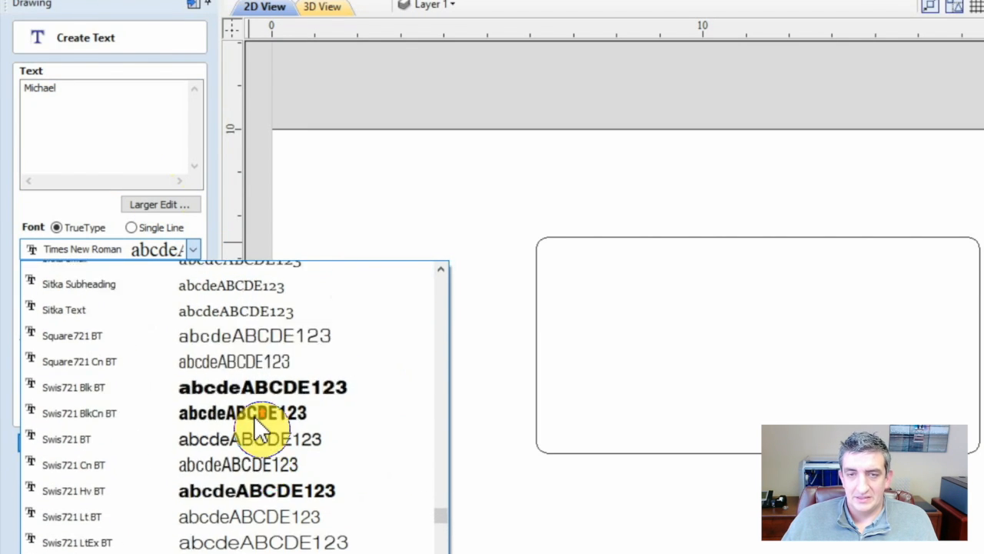
scroll(254, 415, up, 2)
scroll(254, 415, up, 1)
scroll(253, 415, up, 2)
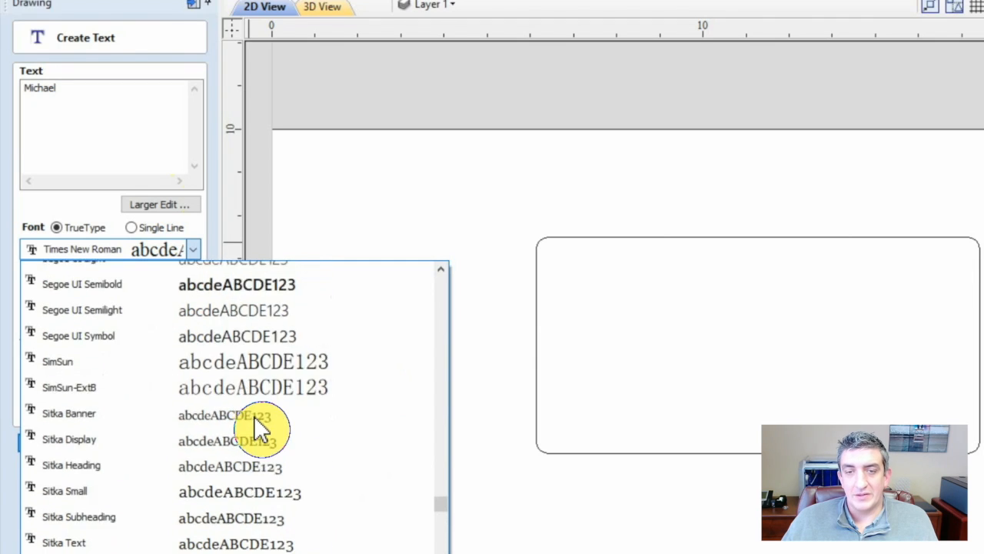
mouse_move(442, 508)
mouse_down()
mouse_move(441, 311)
mouse_move(443, 375)
mouse_up()
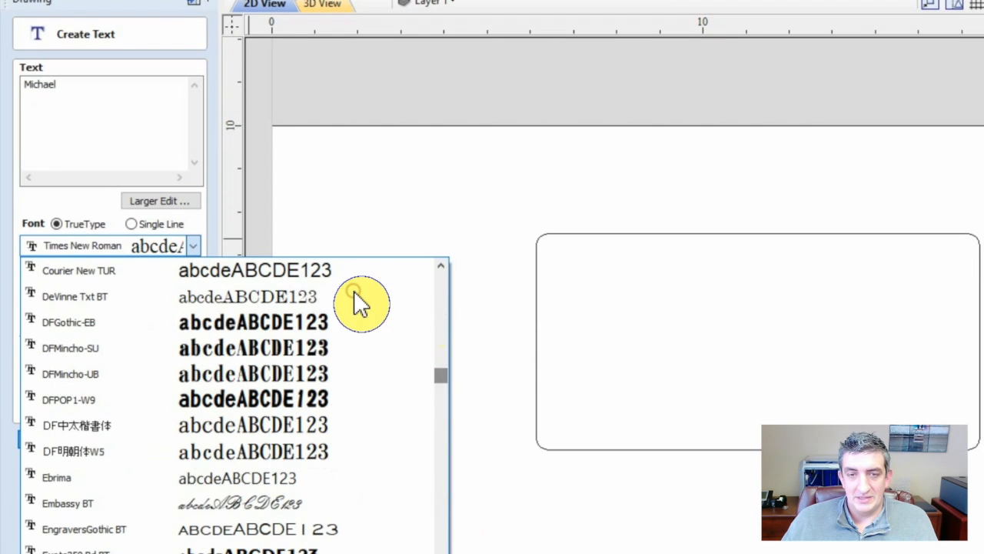
click(252, 325)
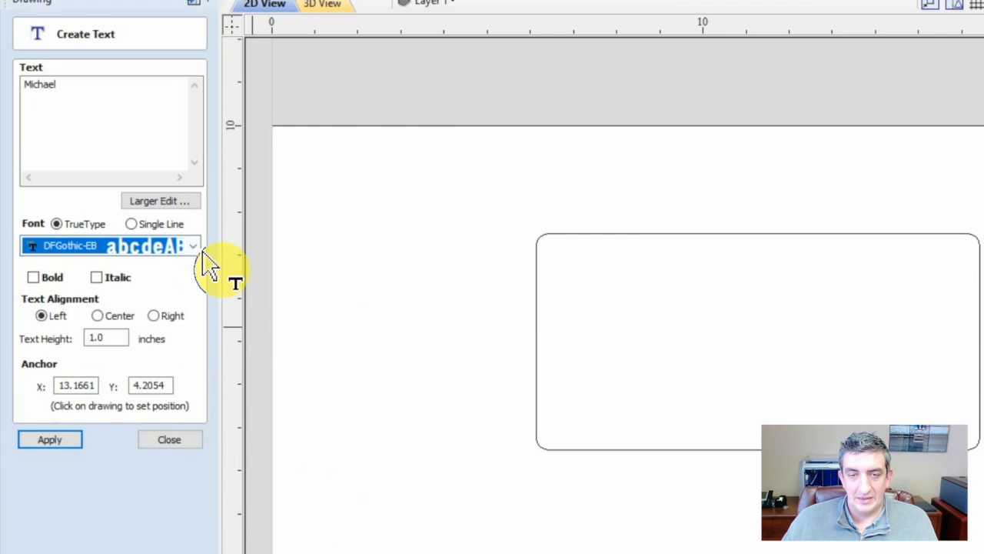
click(97, 315)
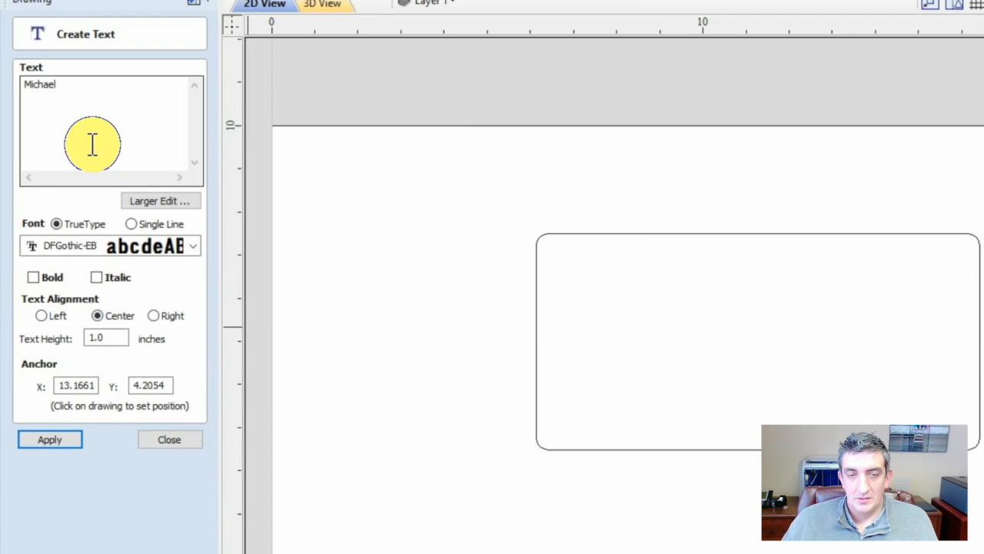
click(49, 439)
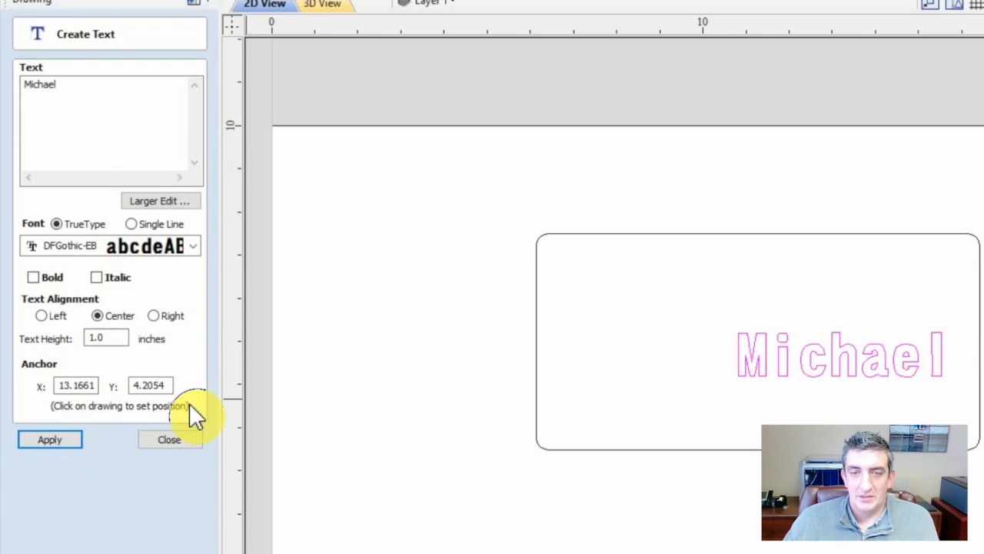
click(49, 439)
click(172, 439)
Move and scale the Michael text until it fits inside the rounded rectangle.
click(838, 355)
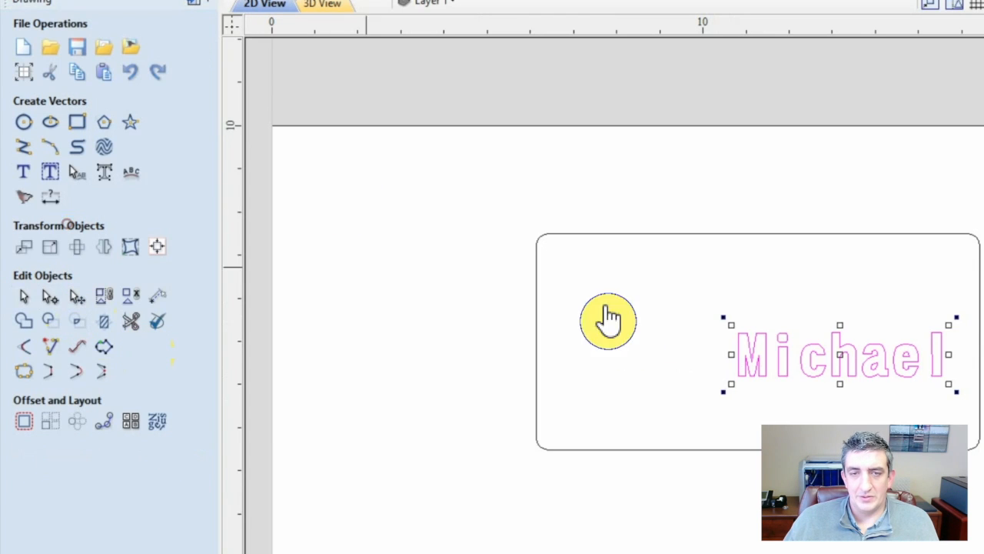
drag(853, 358, 786, 314)
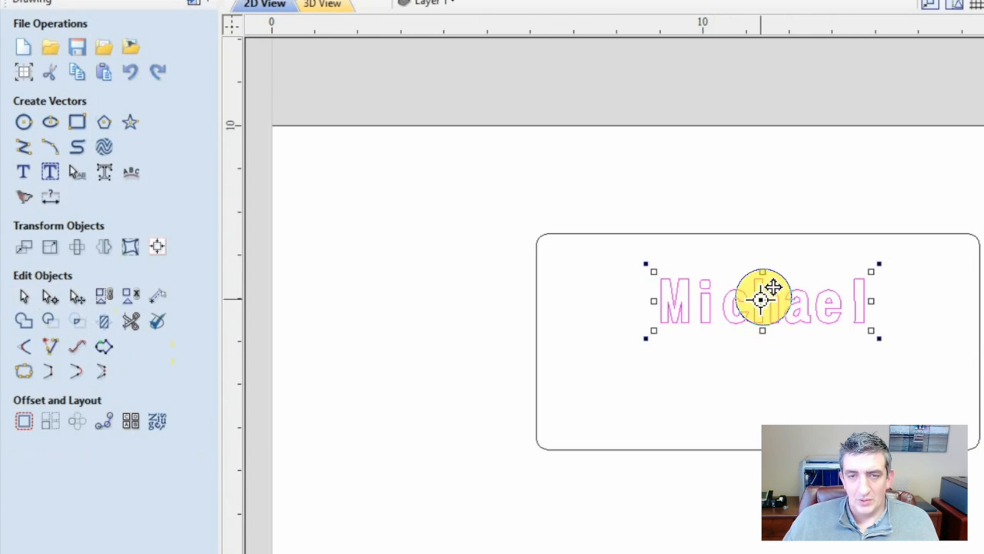
mouse_move(666, 347)
mouse_down()
mouse_move(542, 395)
mouse_move(592, 381)
mouse_up()
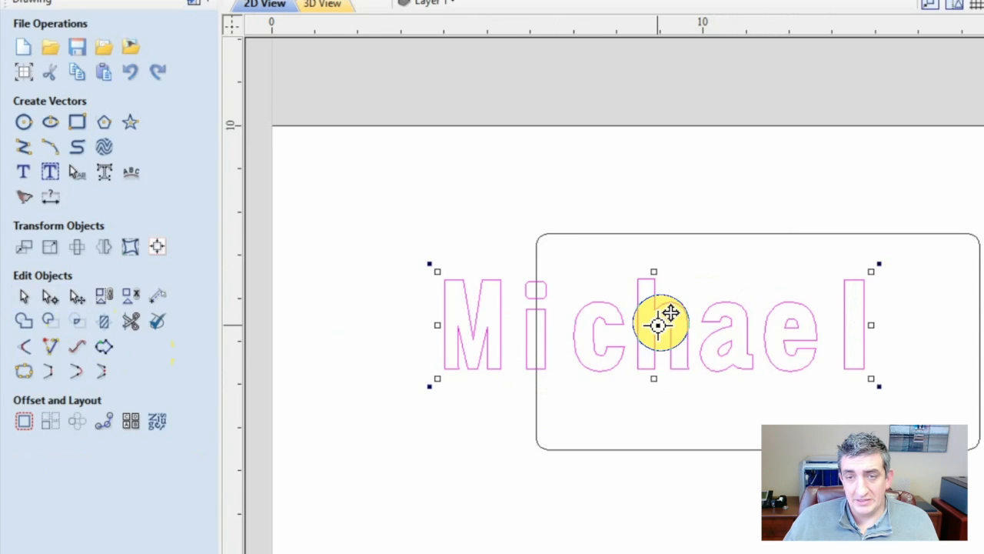
drag(661, 321, 764, 336)
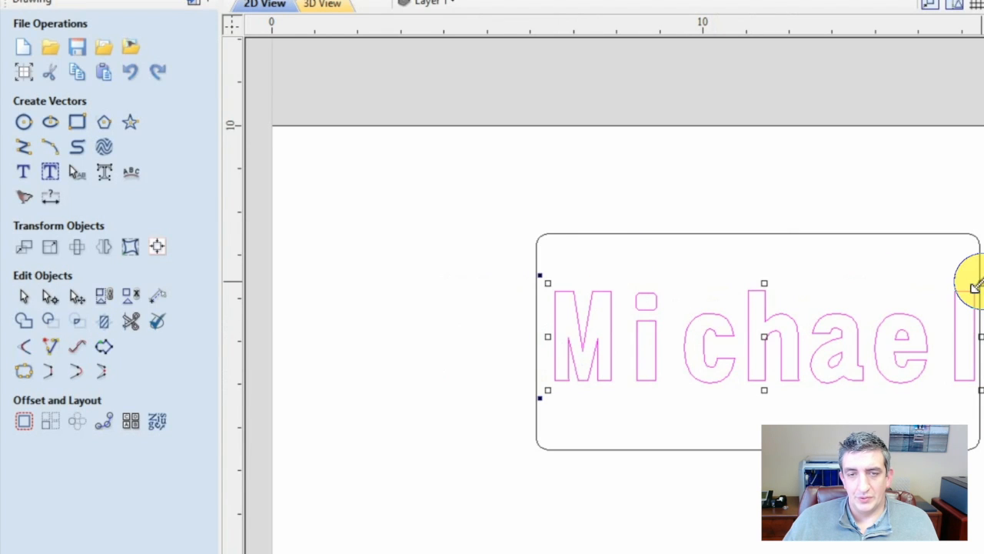
drag(973, 285, 953, 291)
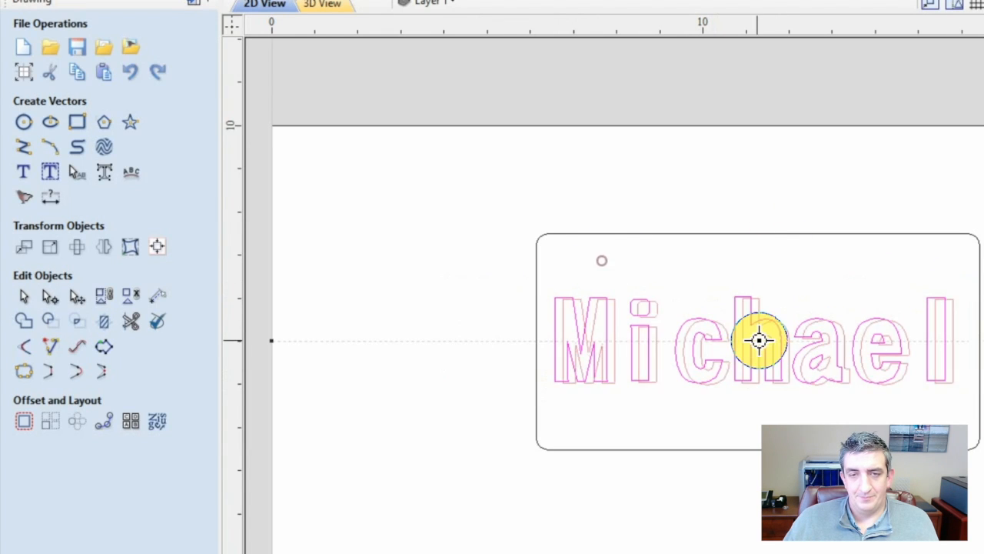
mouse_move(758, 339)
mouse_down()
mouse_move(758, 328)
mouse_move(753, 336)
mouse_up()
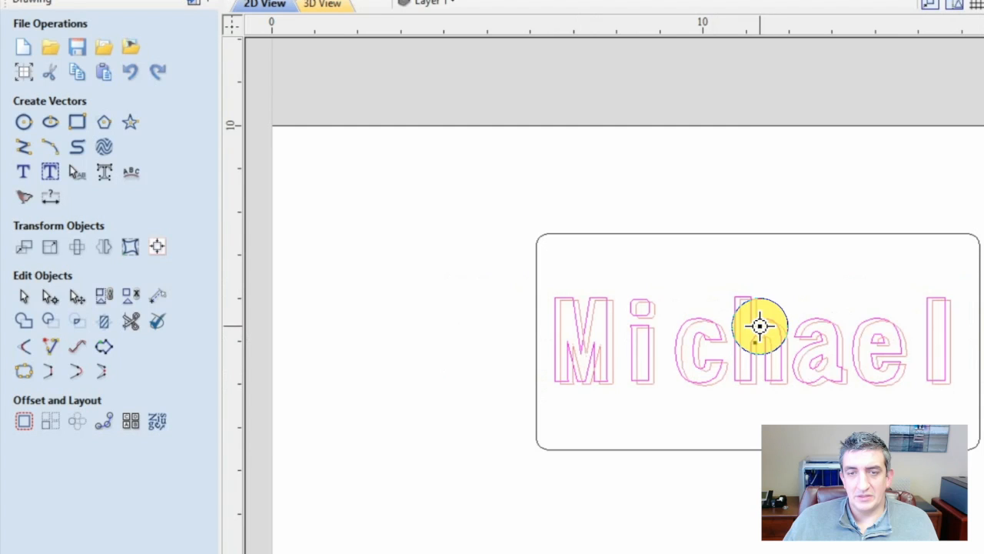
drag(753, 336, 753, 336)
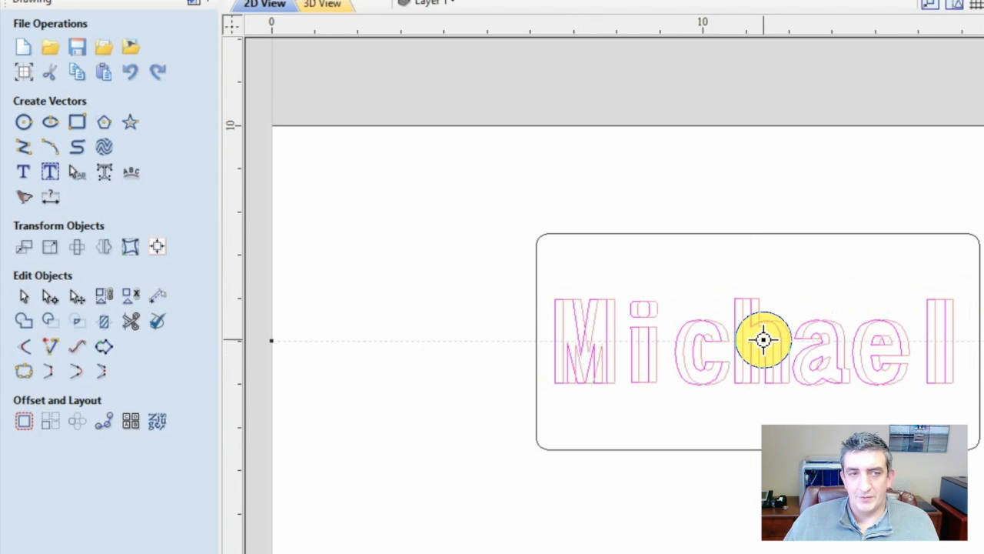
drag(750, 336, 757, 336)
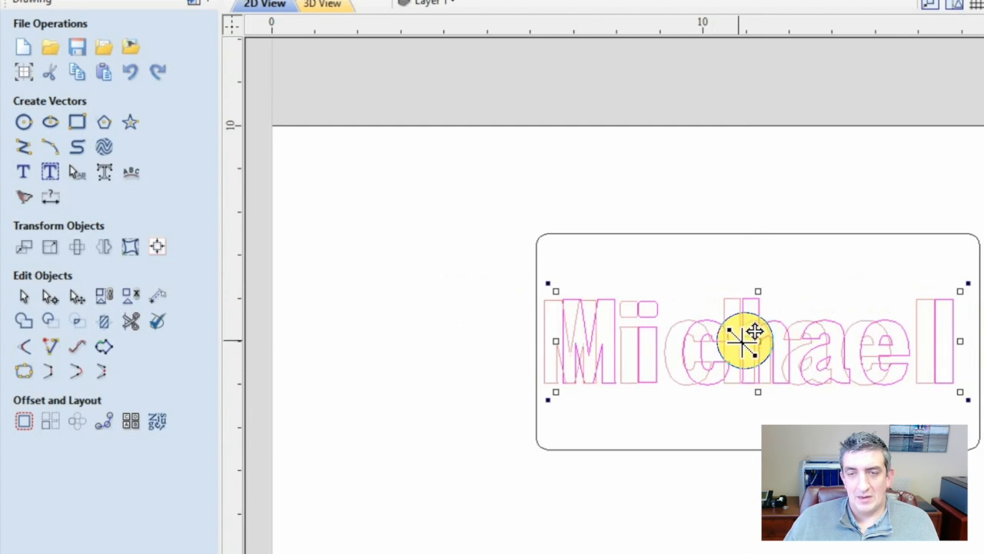
drag(753, 330, 755, 335)
Select text and rectangle together and align them centre-to-centre in both directions.
click(824, 395)
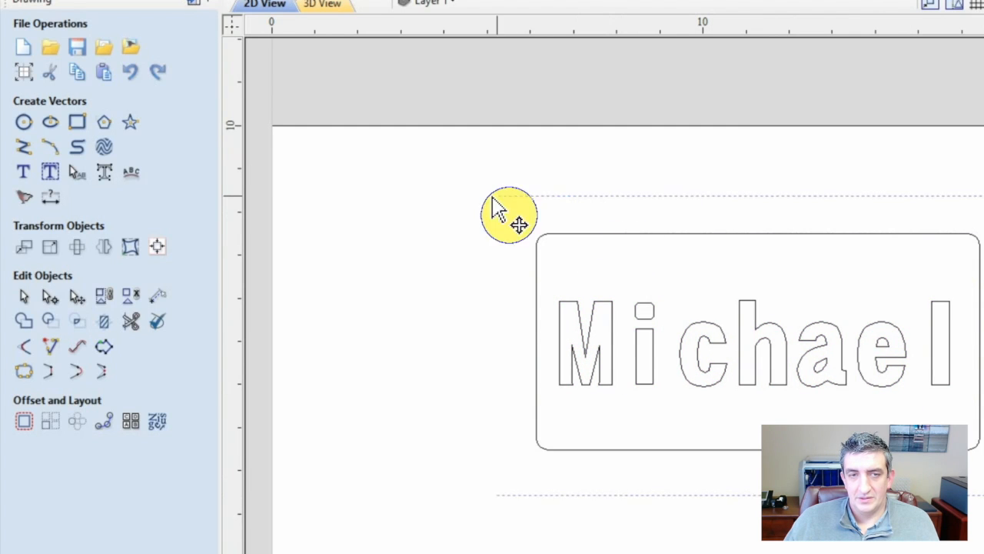
click(725, 351)
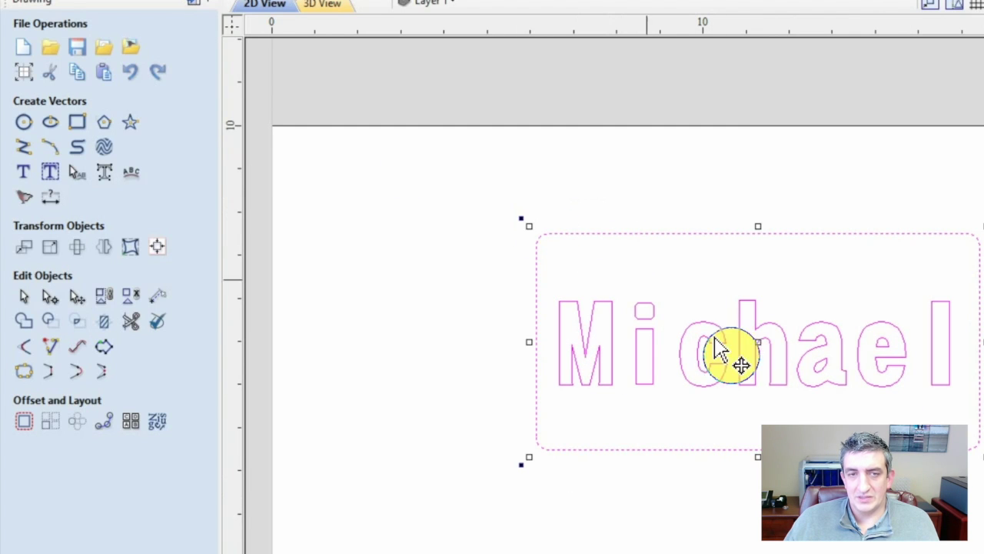
click(157, 248)
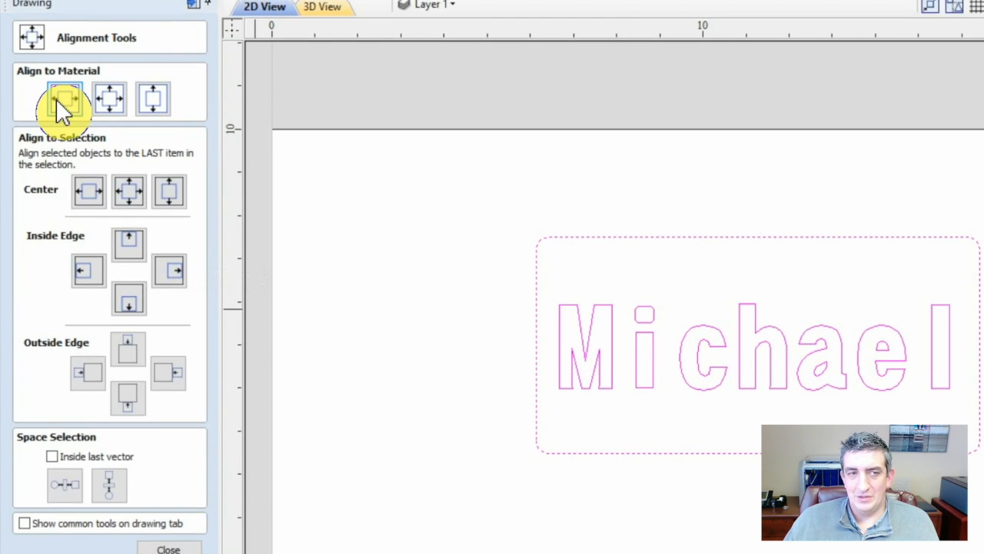
click(129, 190)
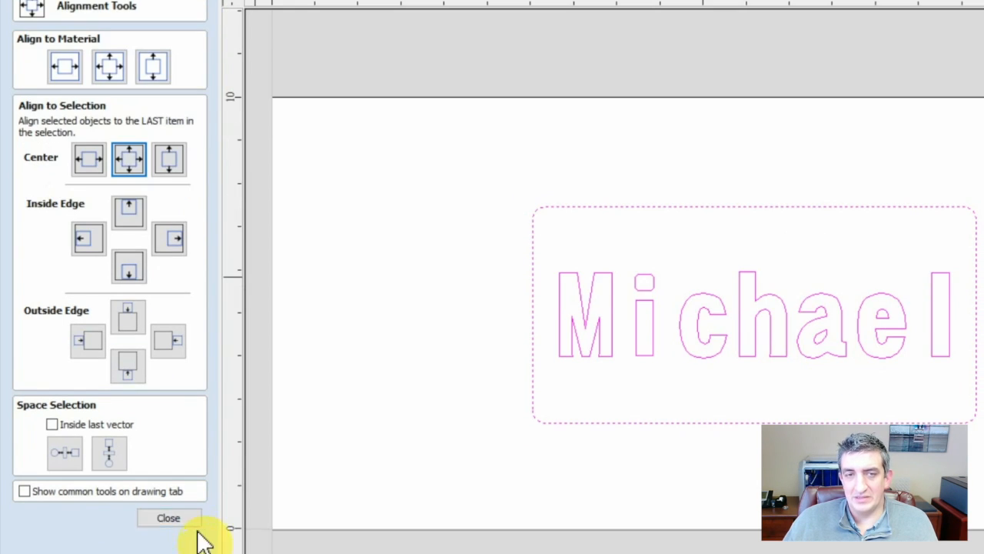
click(169, 517)
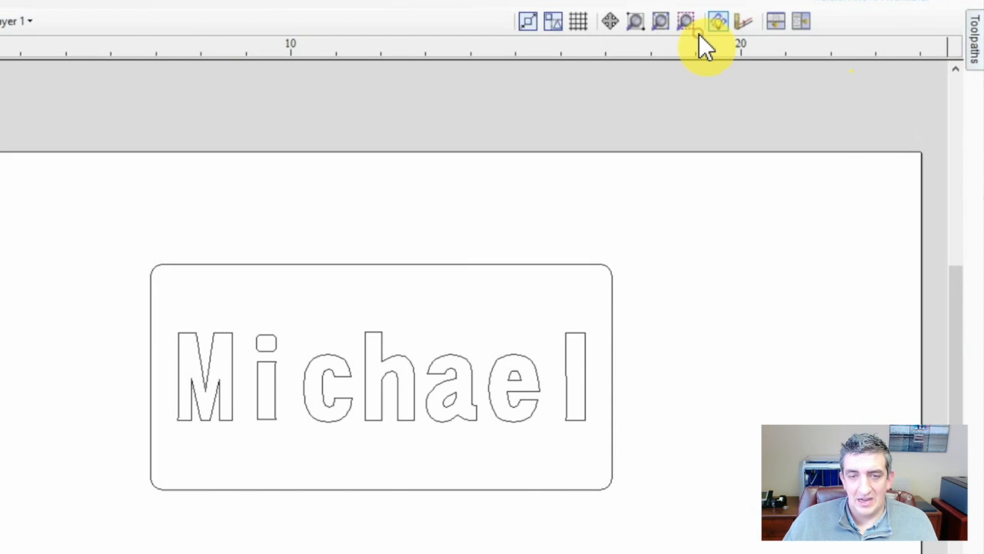
Pin the Toolpaths panel open and select the Michael text for machining.
click(716, 23)
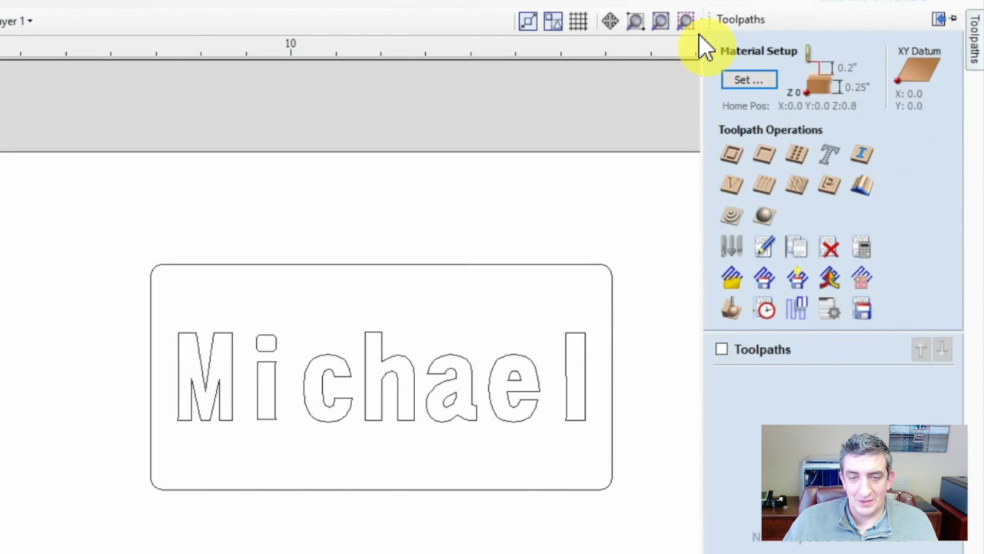
click(961, 21)
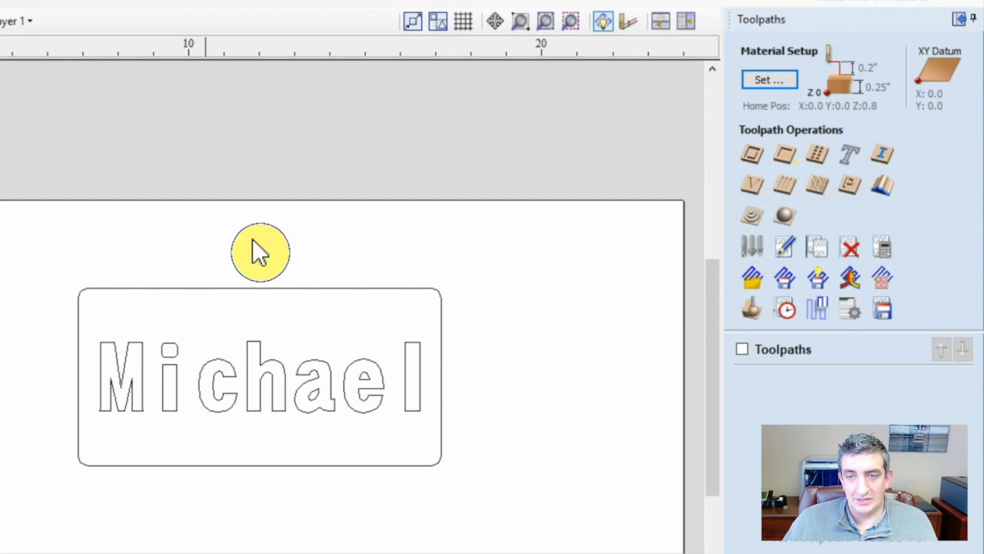
click(288, 371)
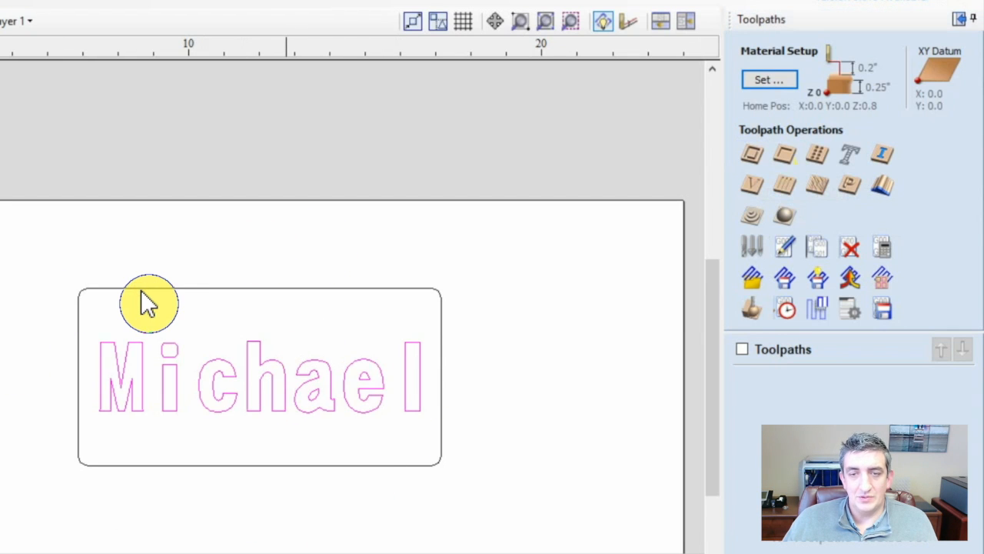
Begin a pocket toolpath and set its cut depth to .125 inch.
click(786, 158)
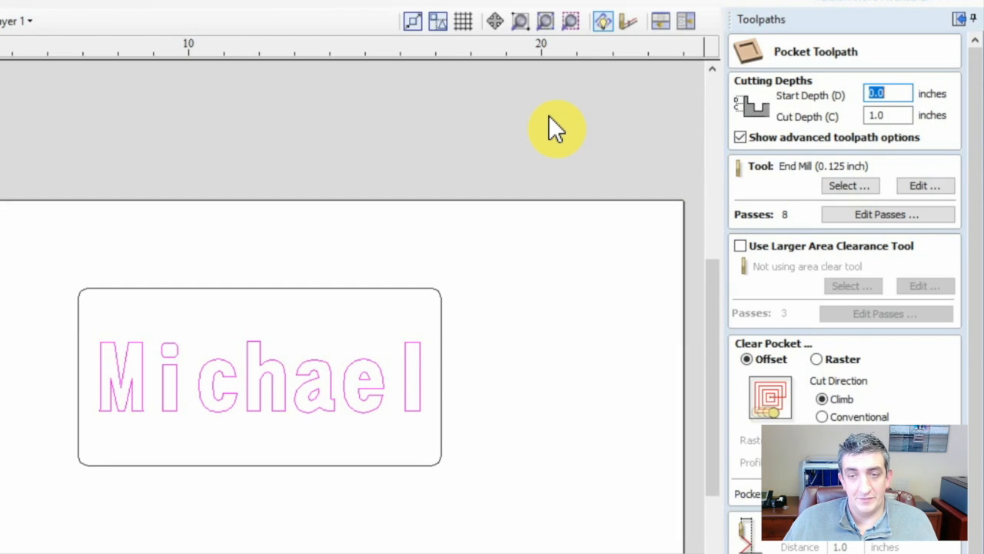
double_click(885, 115)
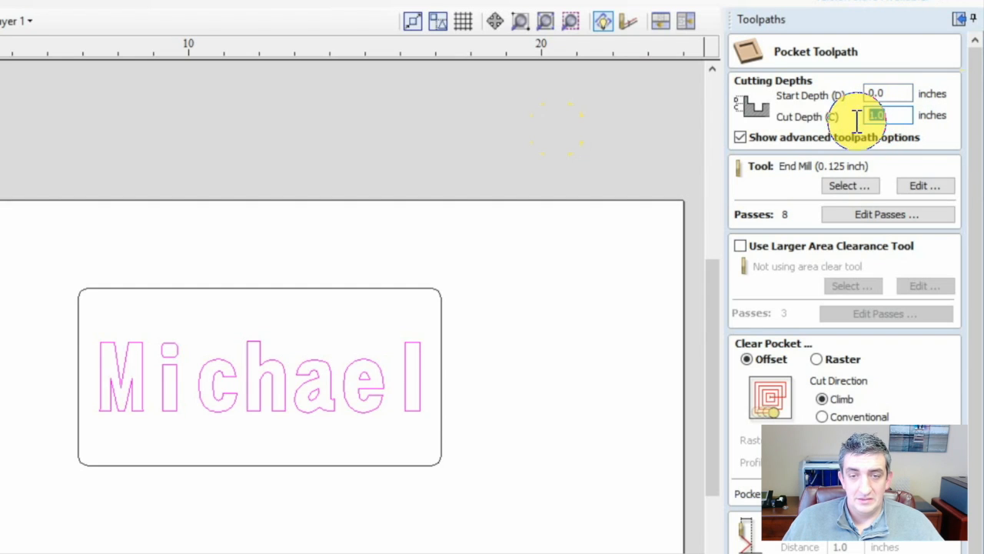
text(.125)
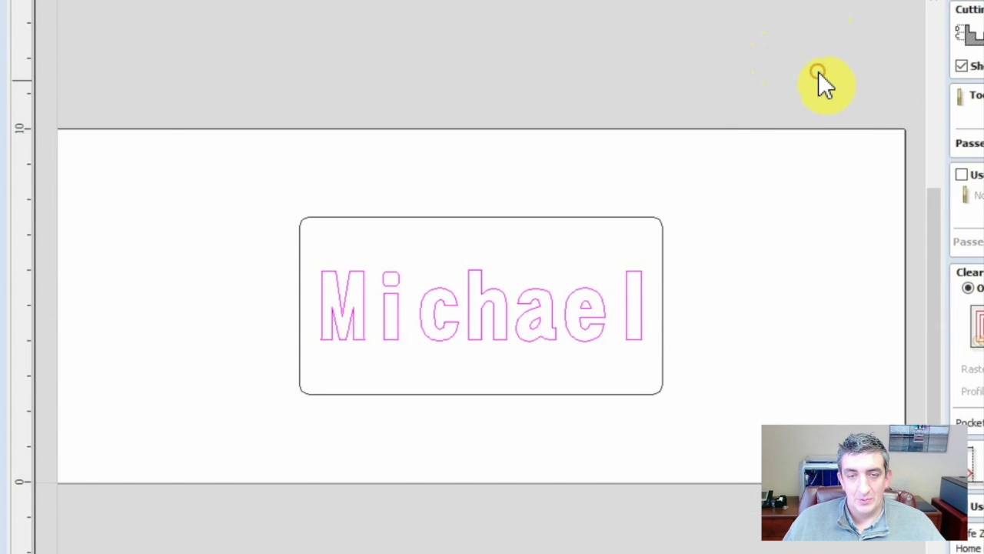
Choose the 1/4" Up-cut (52-910) bit from the SB Starter Set Wood tool database.
click(818, 71)
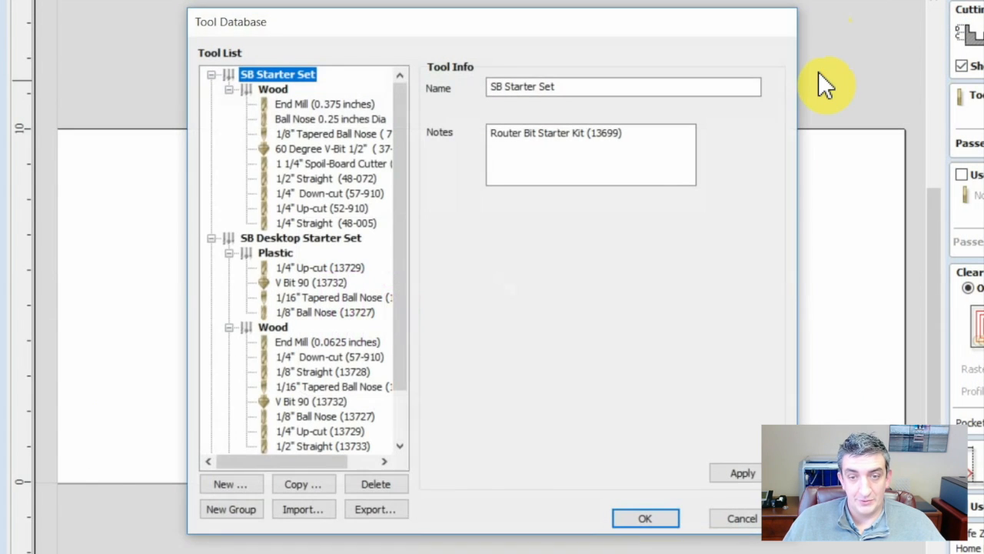
scroll(311, 111, down, 1)
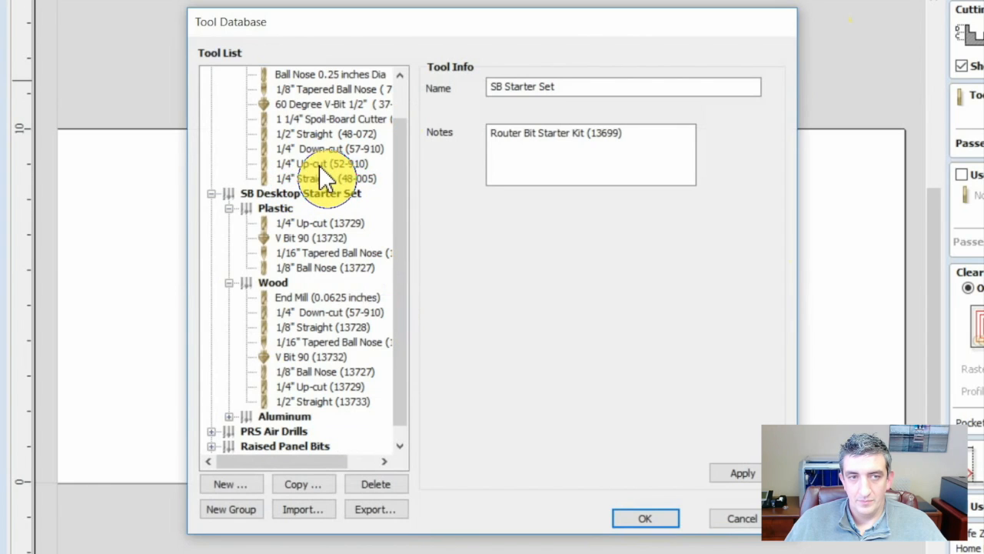
click(321, 163)
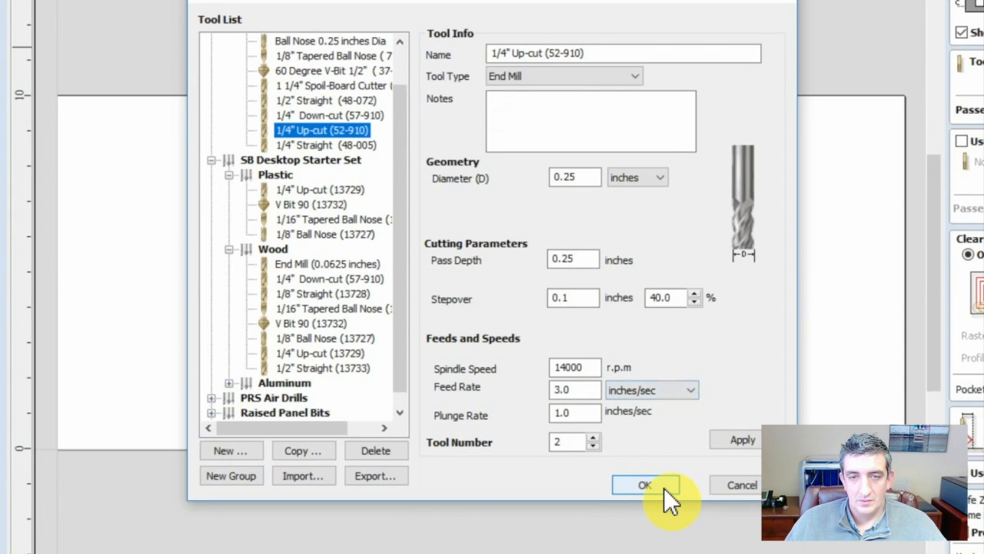
click(645, 485)
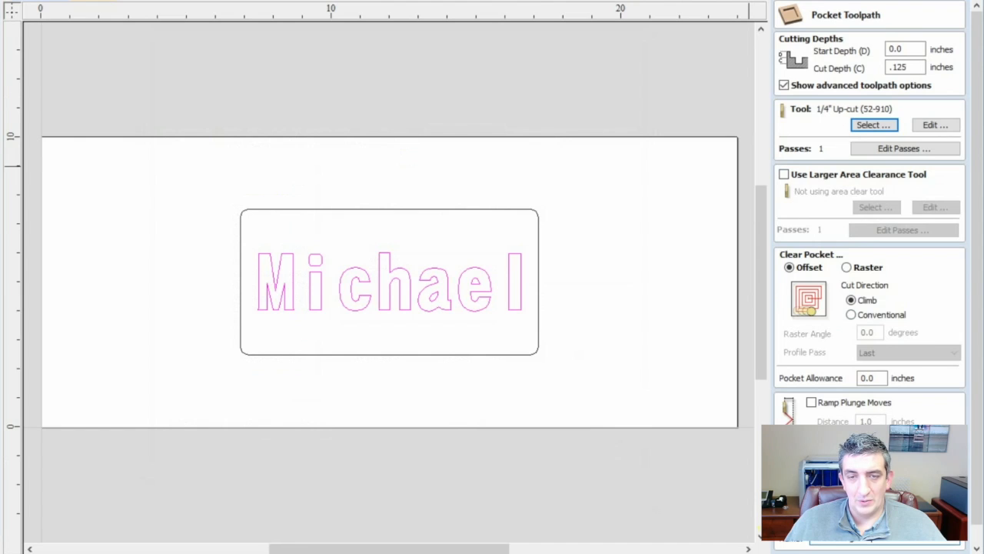
scroll(868, 231, down, 1)
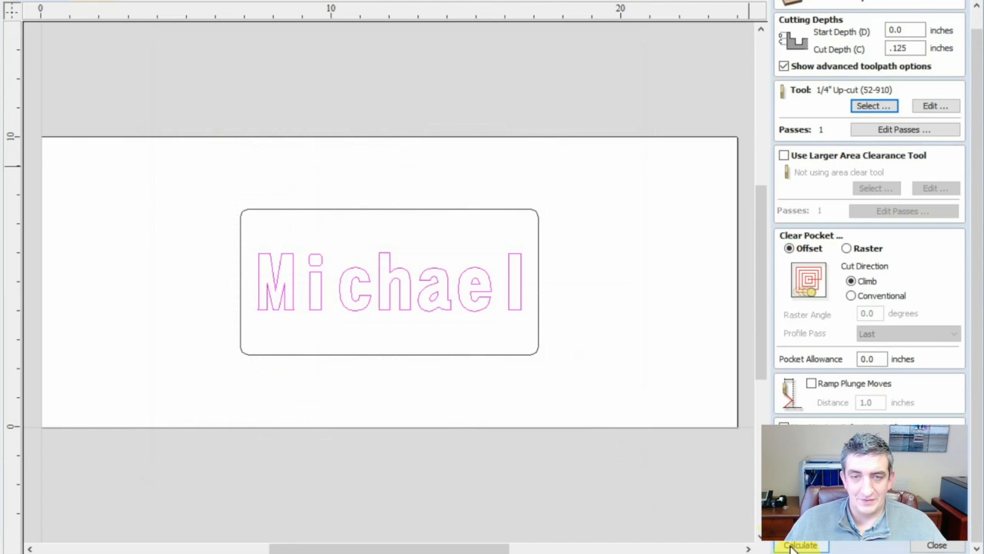
Calculate the MichaelEngrave pocket toolpath and play its cutting preview, tilting the board to see the engraving.
click(800, 545)
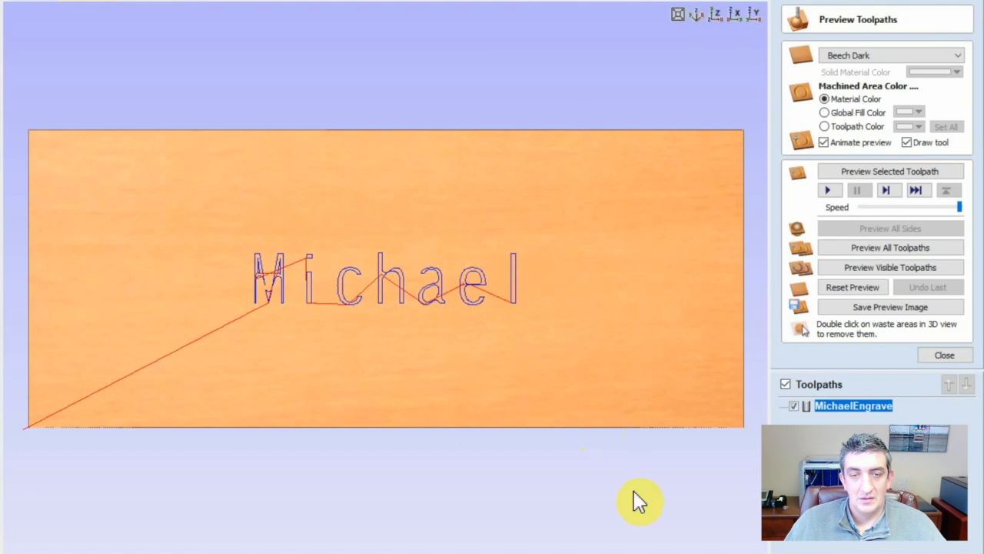
click(854, 171)
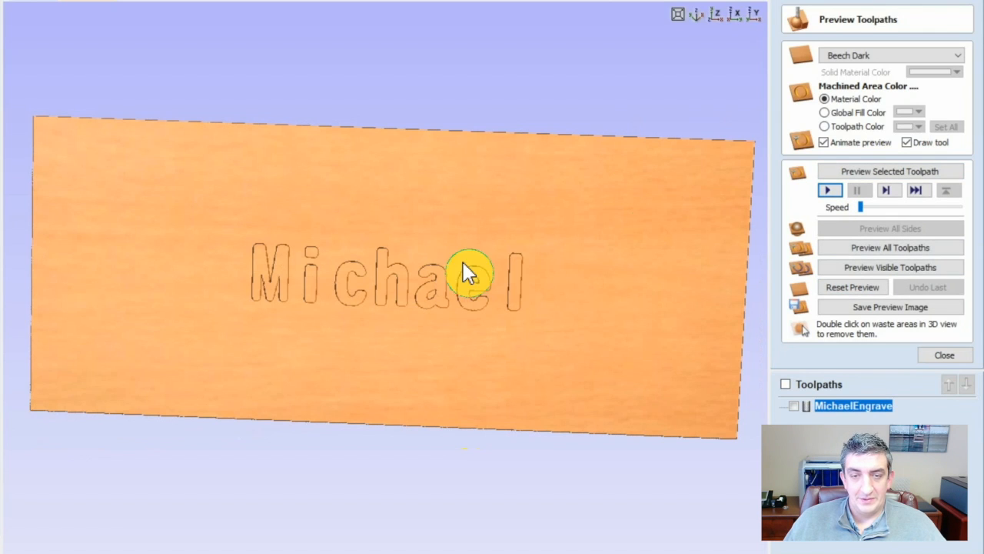
drag(453, 261, 442, 181)
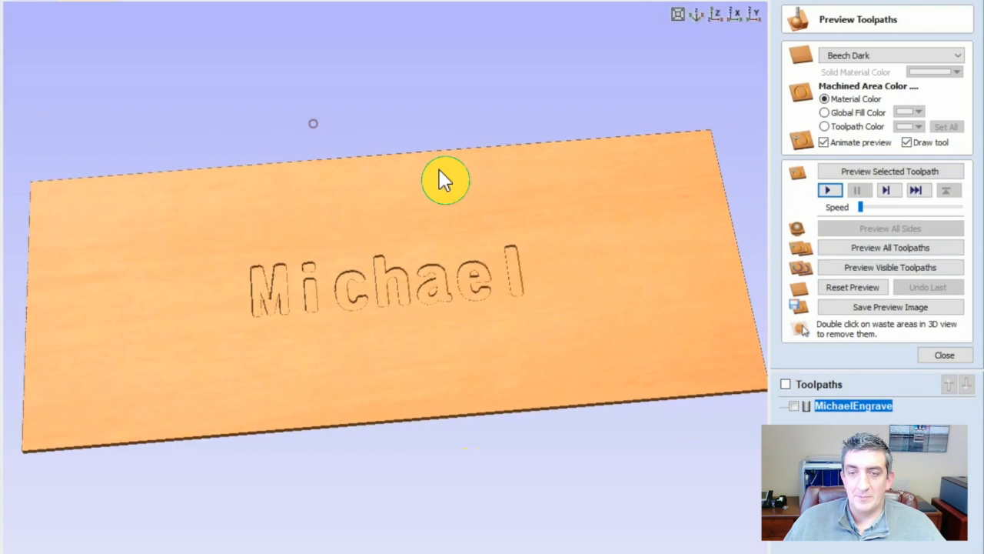
scroll(408, 319, up, 4)
scroll(408, 319, up, 3)
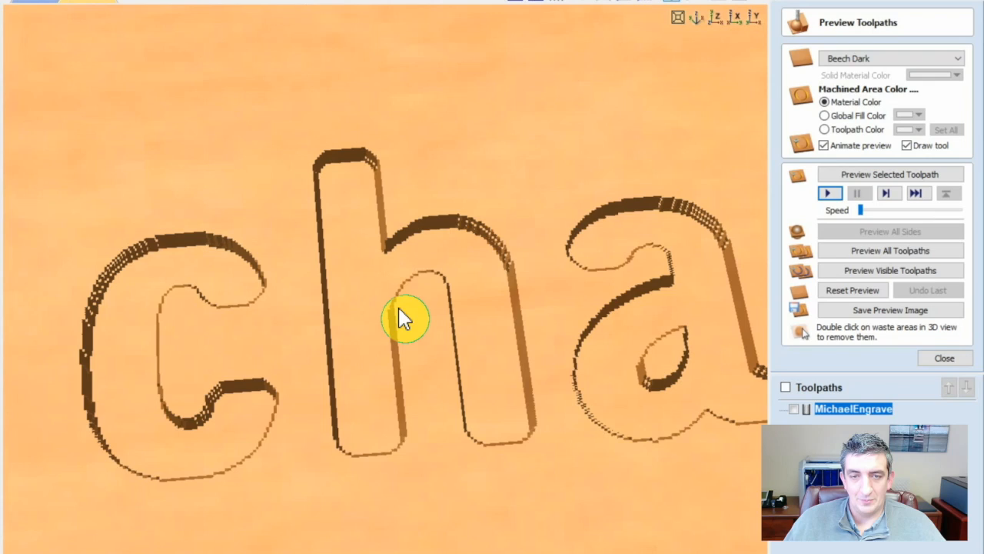
scroll(407, 385, up, 2)
mouse_move(413, 447)
mouse_down()
mouse_move(312, 362)
mouse_move(207, 327)
mouse_move(315, 335)
mouse_move(622, 285)
mouse_move(541, 307)
mouse_move(484, 359)
mouse_up()
scroll(400, 446, down, 3)
scroll(383, 452, down, 3)
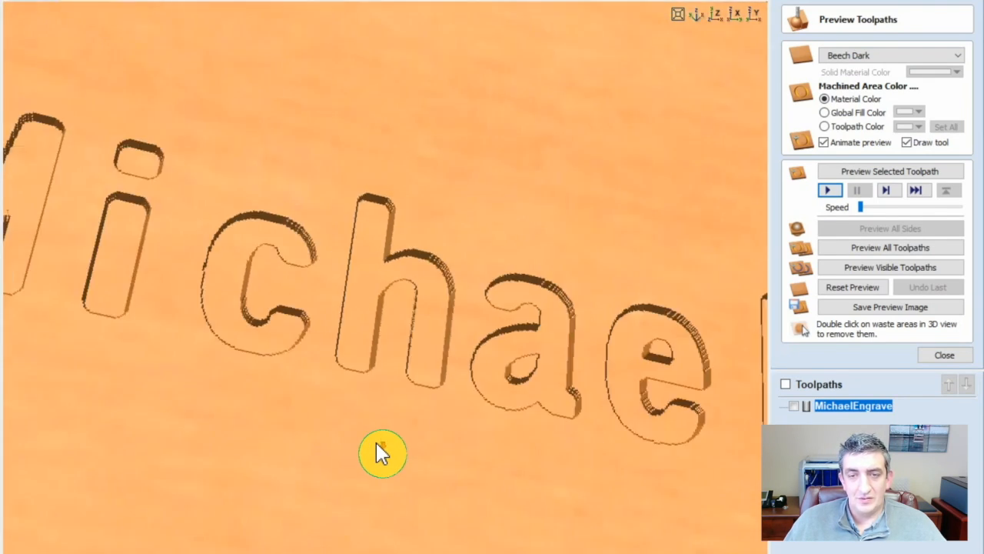
scroll(382, 452, down, 4)
scroll(382, 453, up, 6)
scroll(382, 452, up, 2)
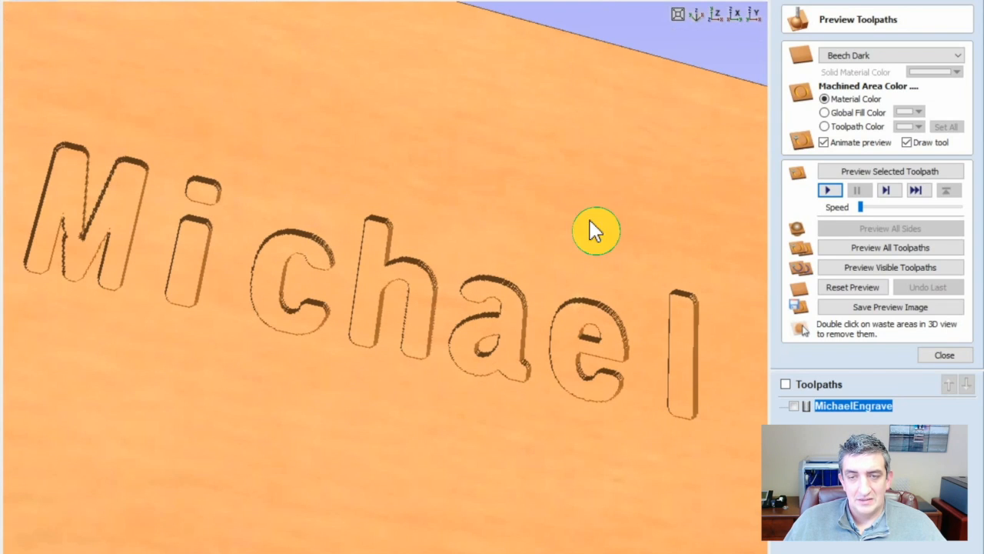
View the whole engraved board from isometric and top viewpoints, then close the preview for the 2D plan.
click(515, 17)
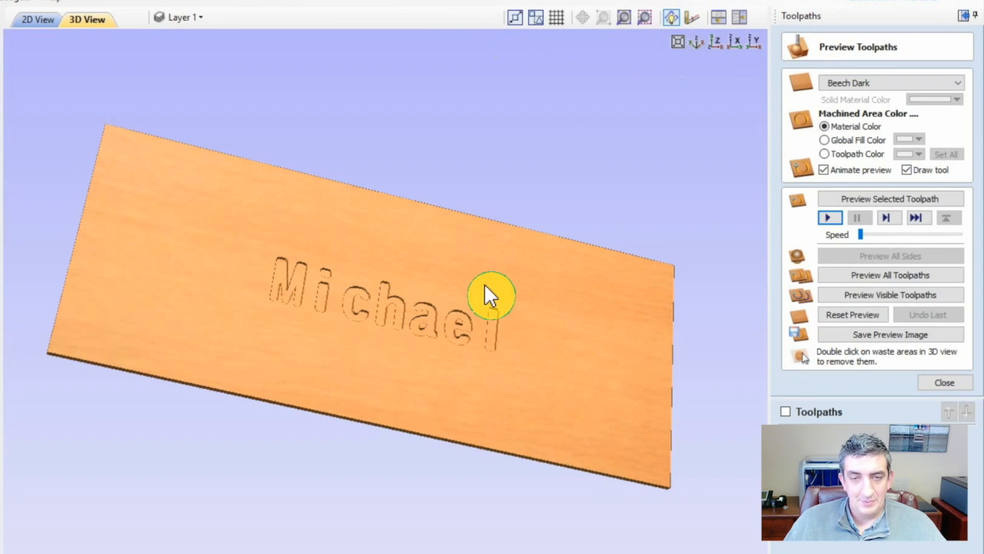
click(515, 18)
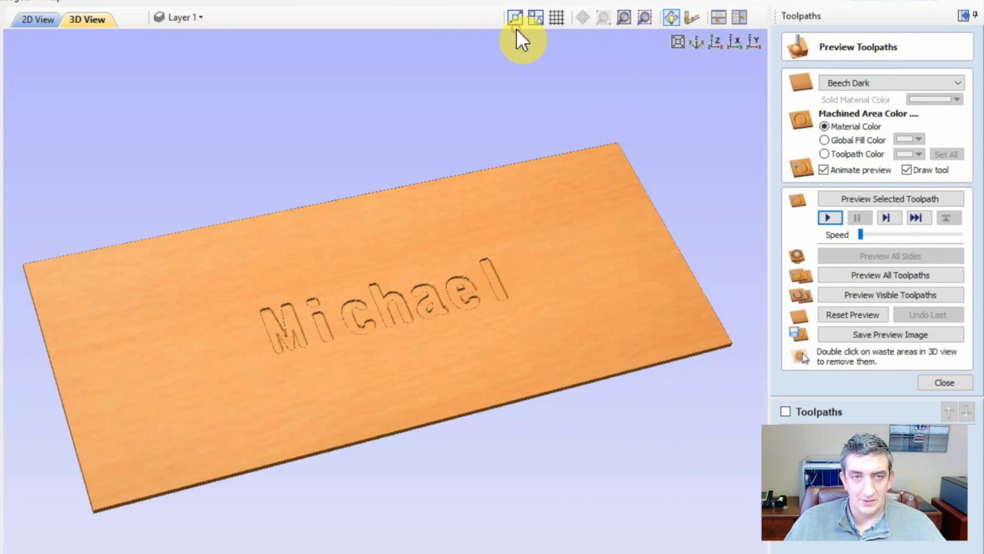
click(536, 17)
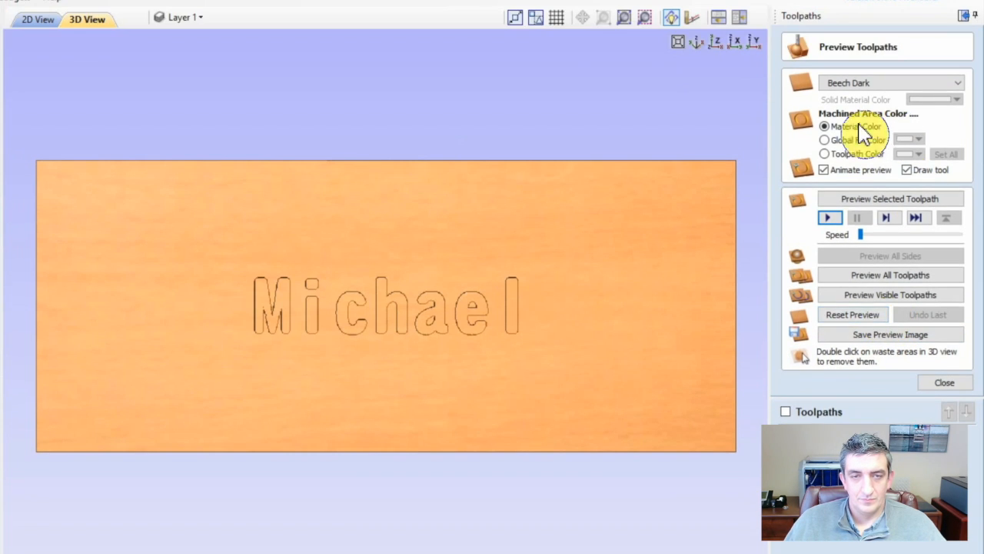
click(944, 383)
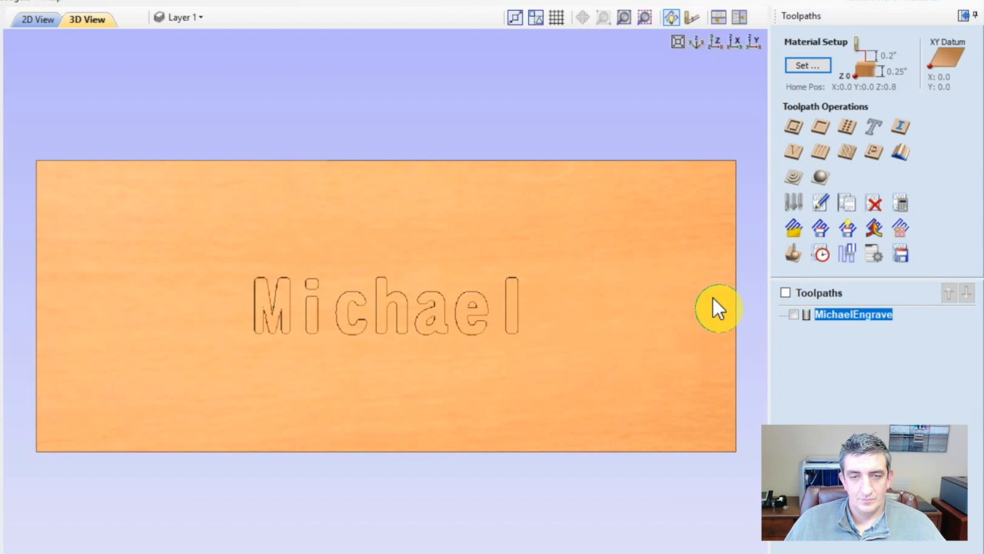
click(37, 19)
Show the MichaelEngrave toolpath lines inside the letters on the 2D plan and reselect the lettering.
click(631, 338)
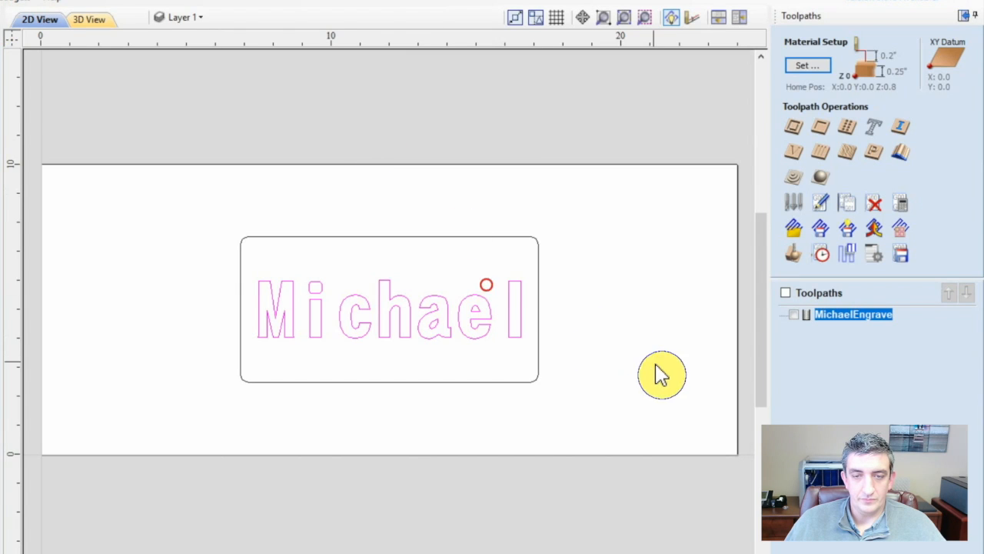
click(795, 315)
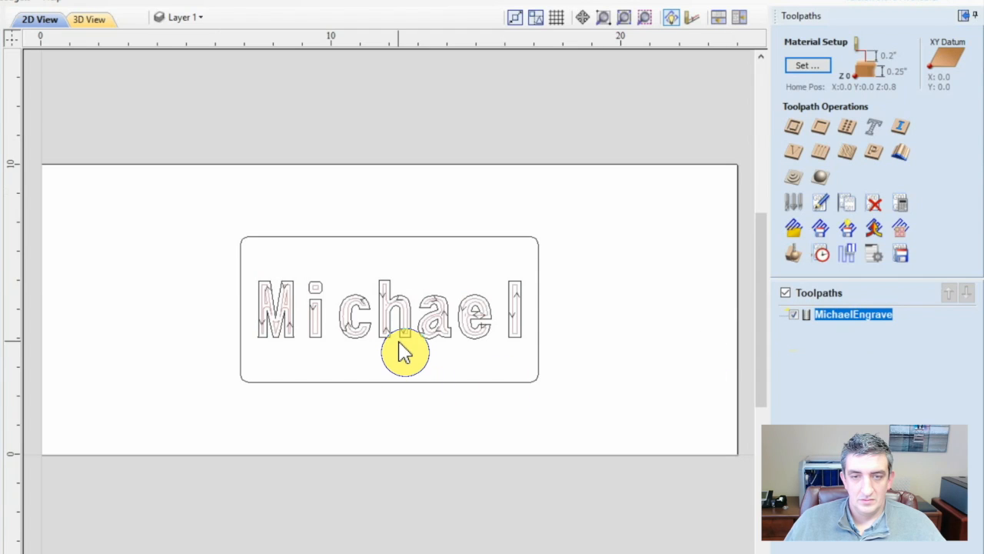
scroll(405, 352, up, 5)
scroll(406, 351, down, 5)
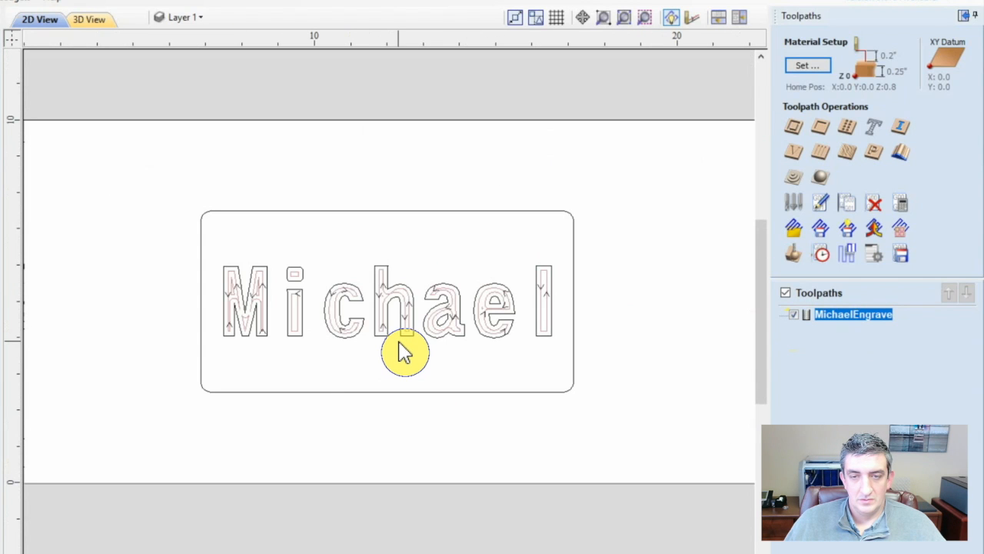
scroll(300, 350, up, 5)
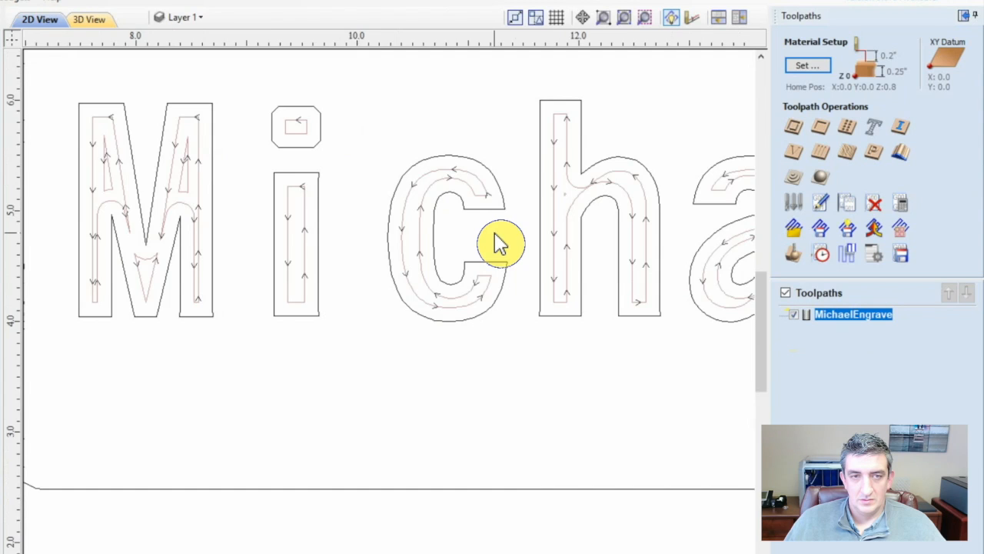
scroll(500, 242, down, 8)
scroll(499, 242, up, 3)
scroll(500, 243, down, 3)
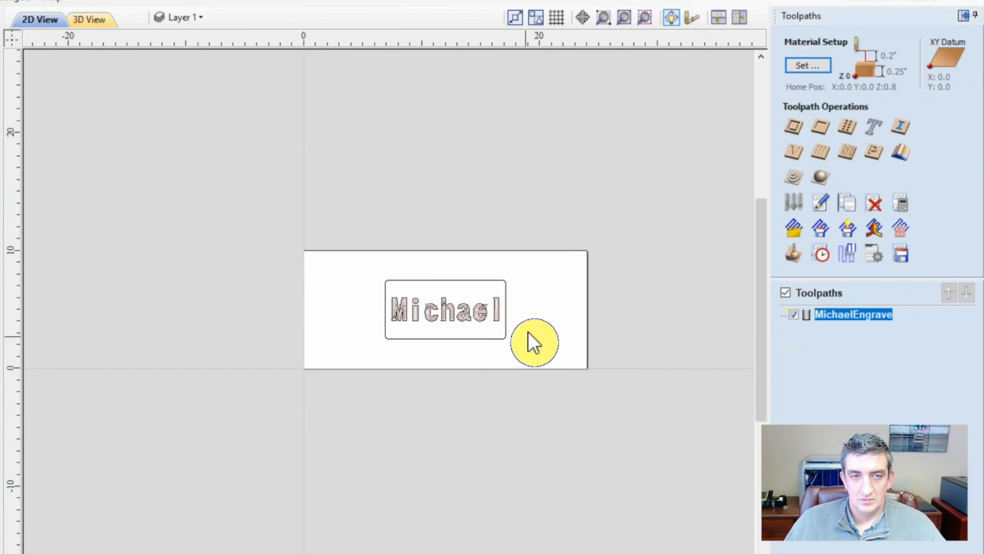
scroll(483, 304, up, 2)
scroll(483, 304, up, 2)
scroll(483, 304, up, 4)
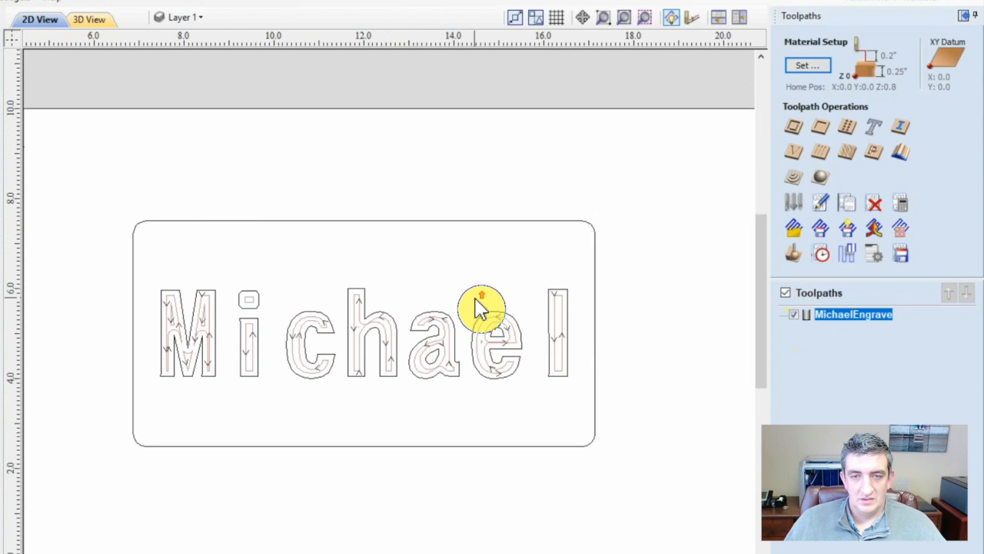
scroll(481, 308, down, 1)
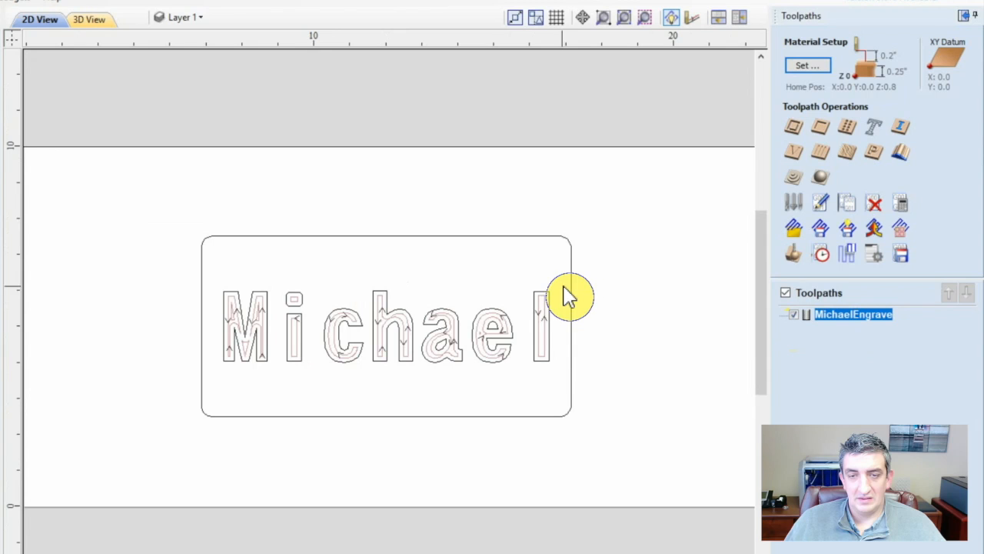
click(550, 343)
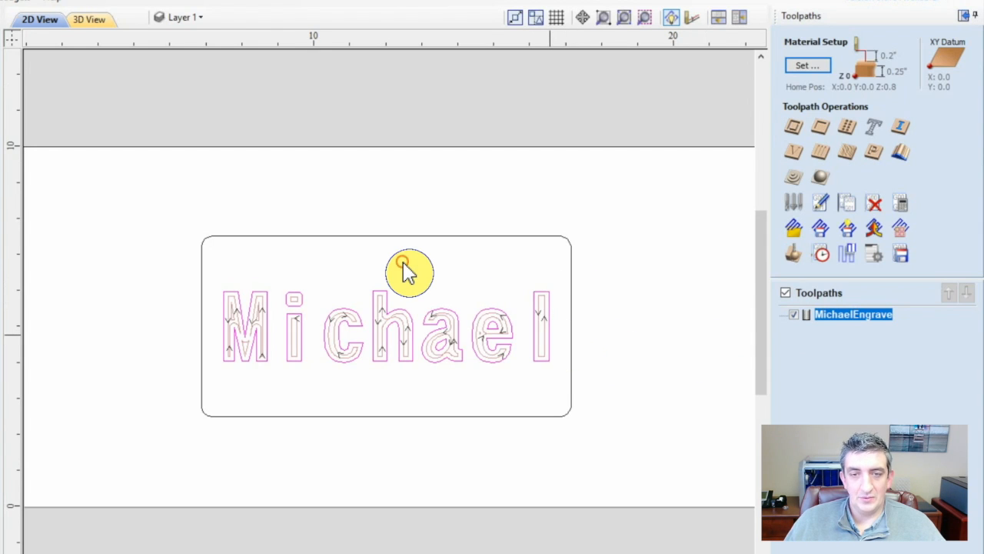
Select the rounded rectangle border, start a 2D profile toolpath for it and bring up the tool database.
click(404, 269)
click(450, 271)
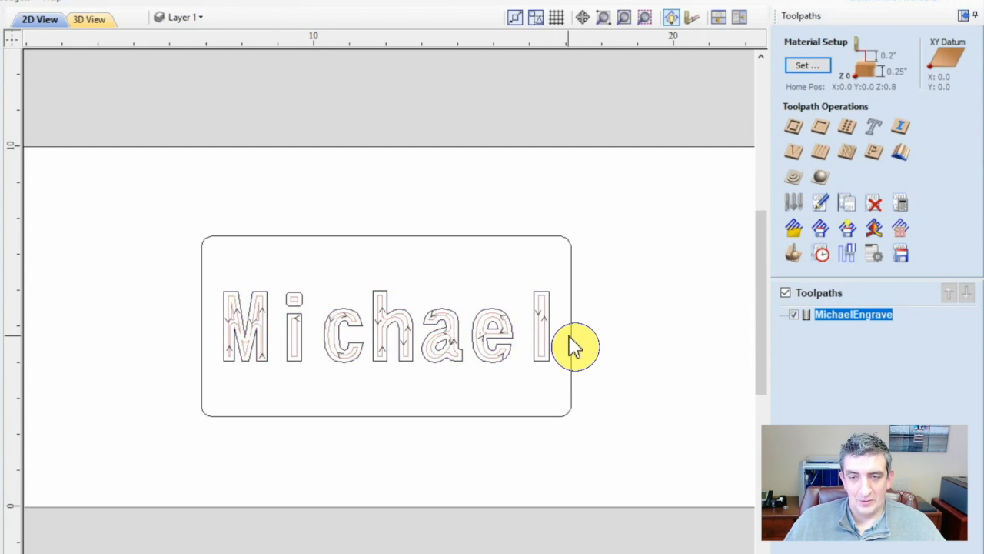
click(418, 262)
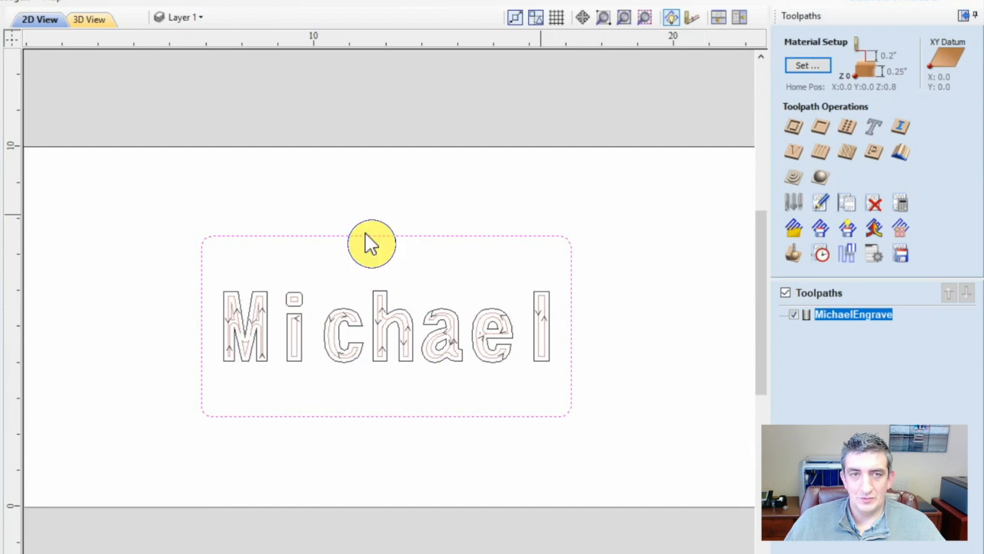
click(795, 129)
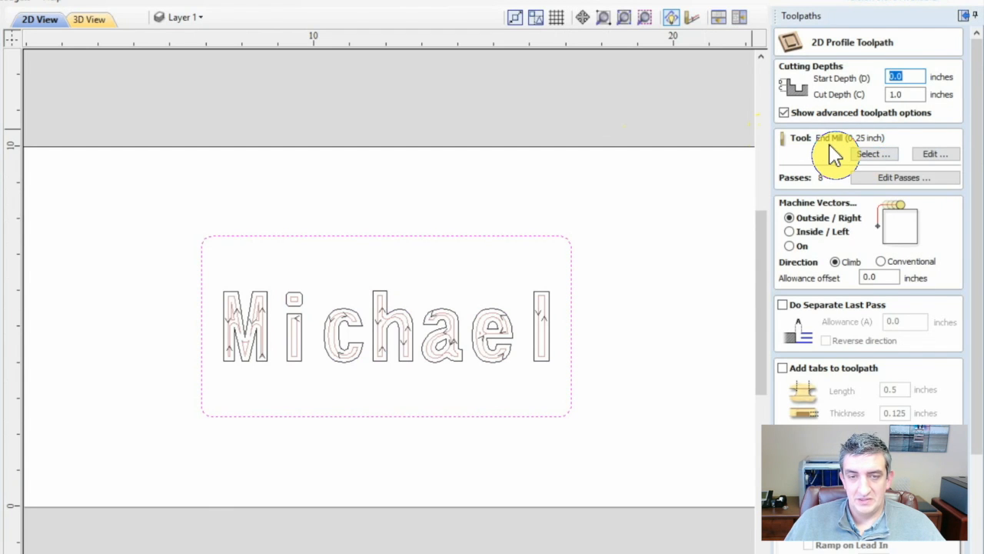
click(873, 153)
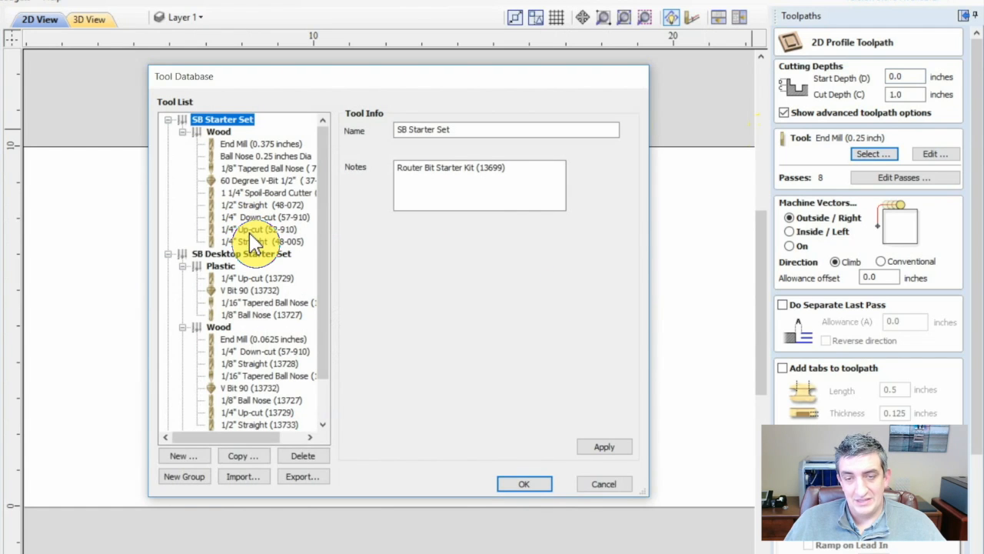
Choose the 1/4" Up-cut (52-910) bit for the profile and select the cut depth value to replace it.
click(258, 229)
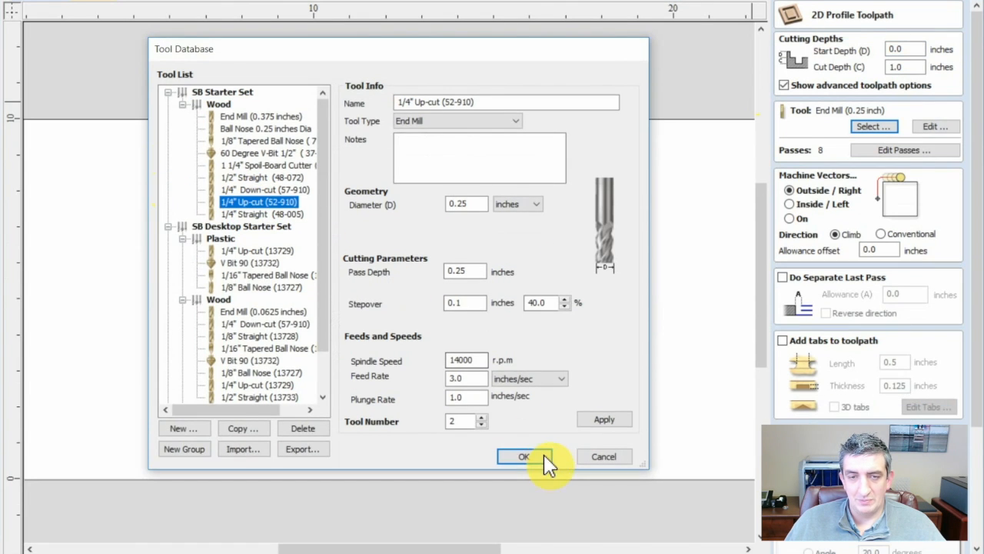
click(523, 484)
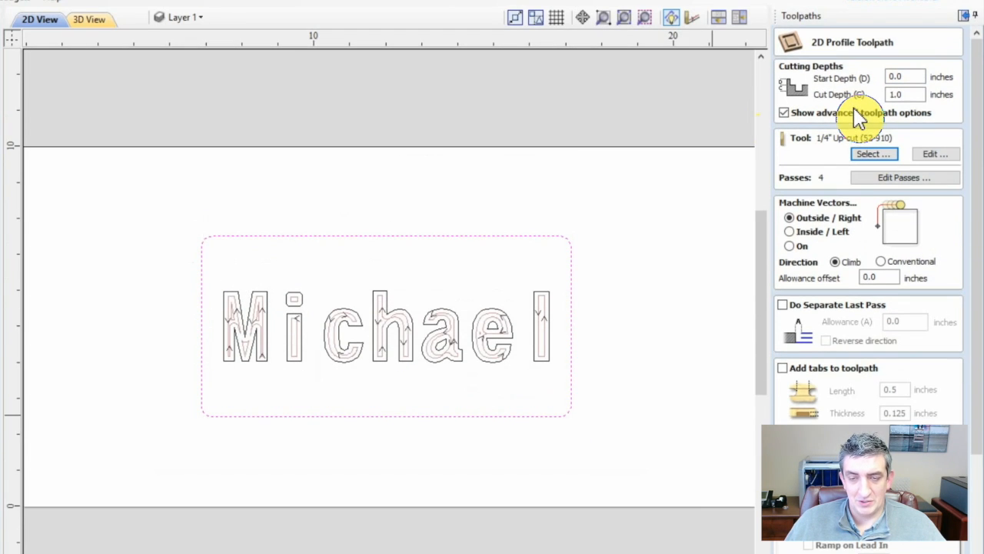
double_click(904, 94)
text(.27)
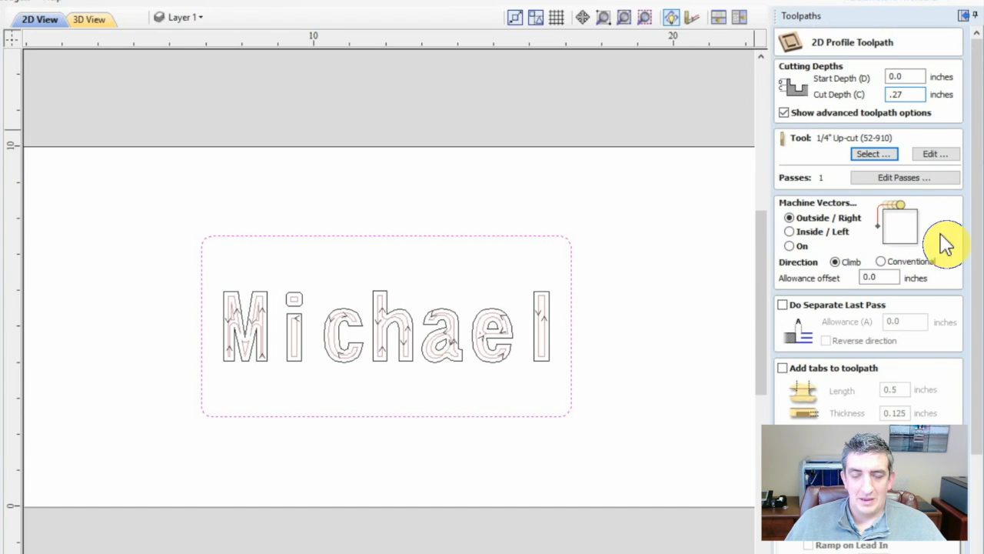
Try the Inside and On machining sides, then settle on cutting Outside the rectangle line.
click(789, 231)
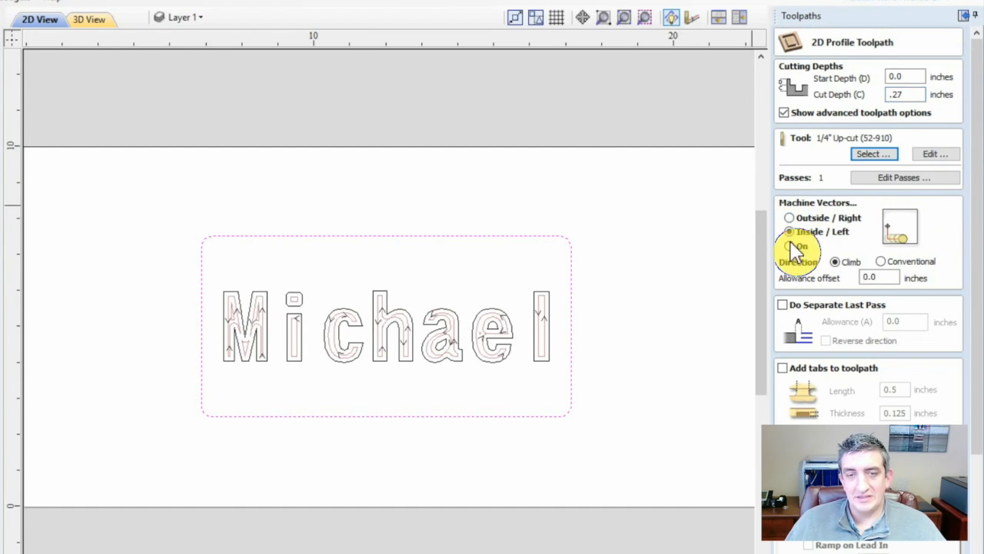
click(789, 245)
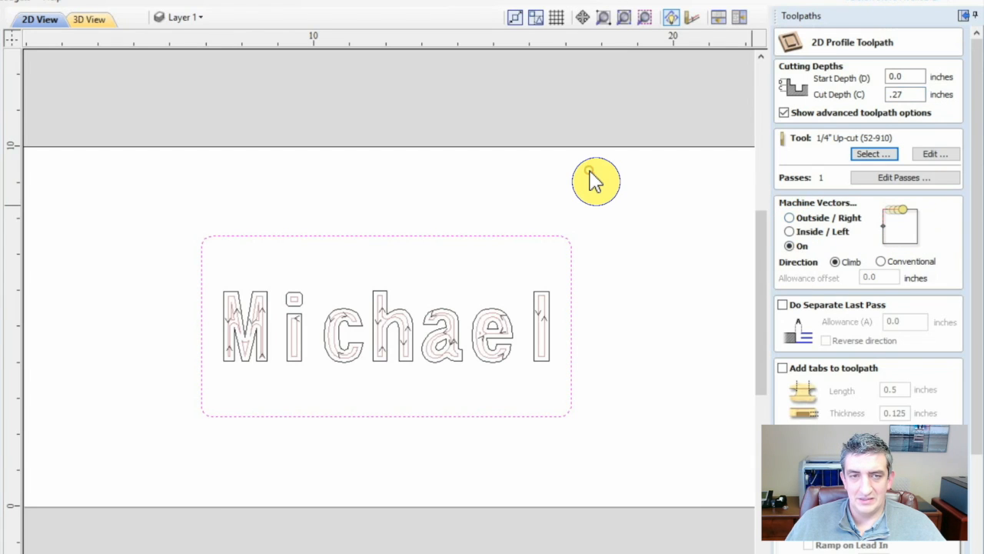
click(789, 218)
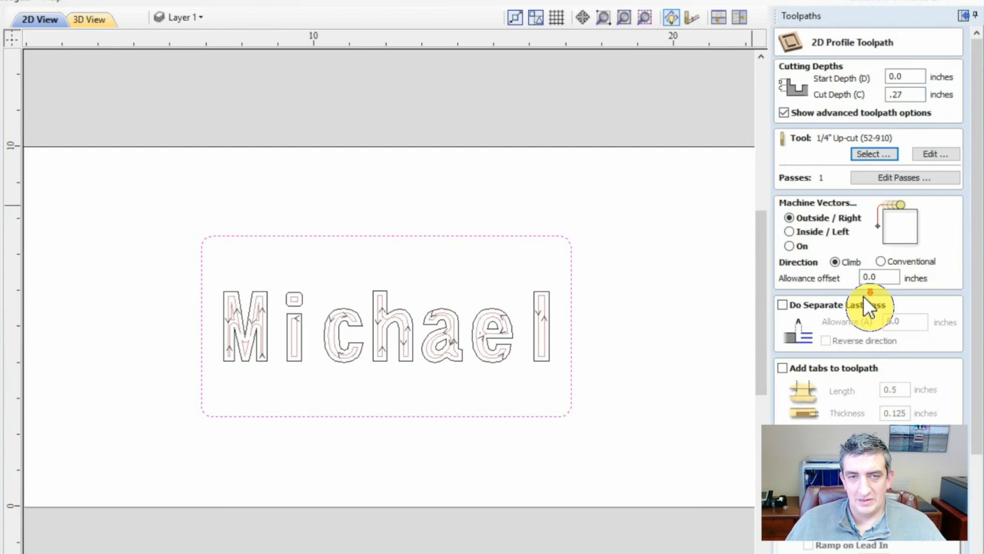
scroll(868, 305, down, 5)
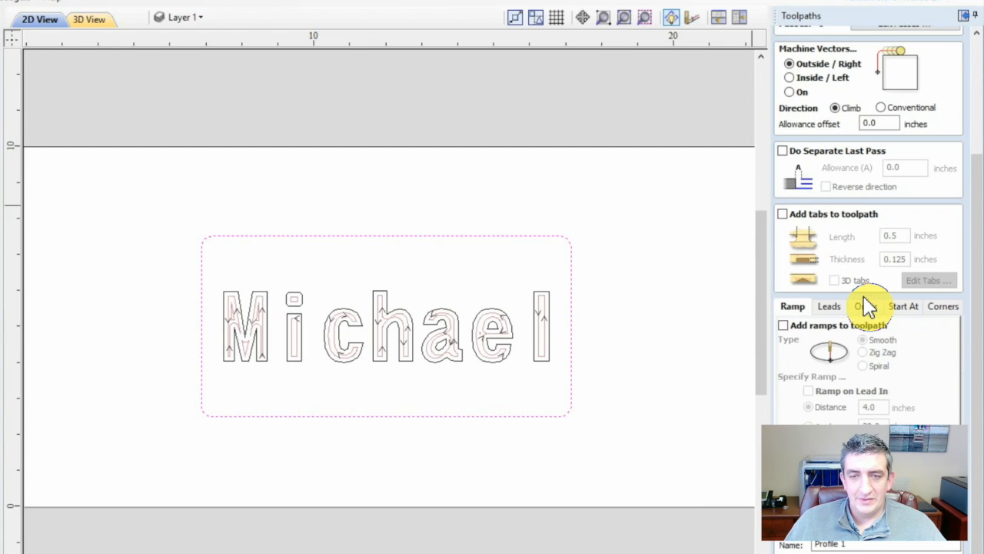
Enable holding tabs on the profile cut, adjust the tab thickness and go to tab placement.
click(783, 214)
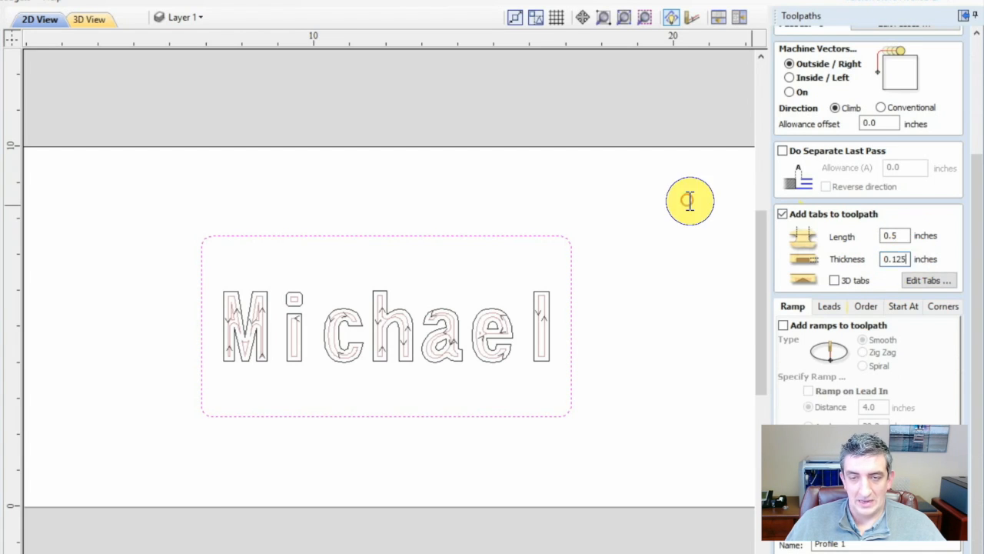
drag(907, 258, 892, 258)
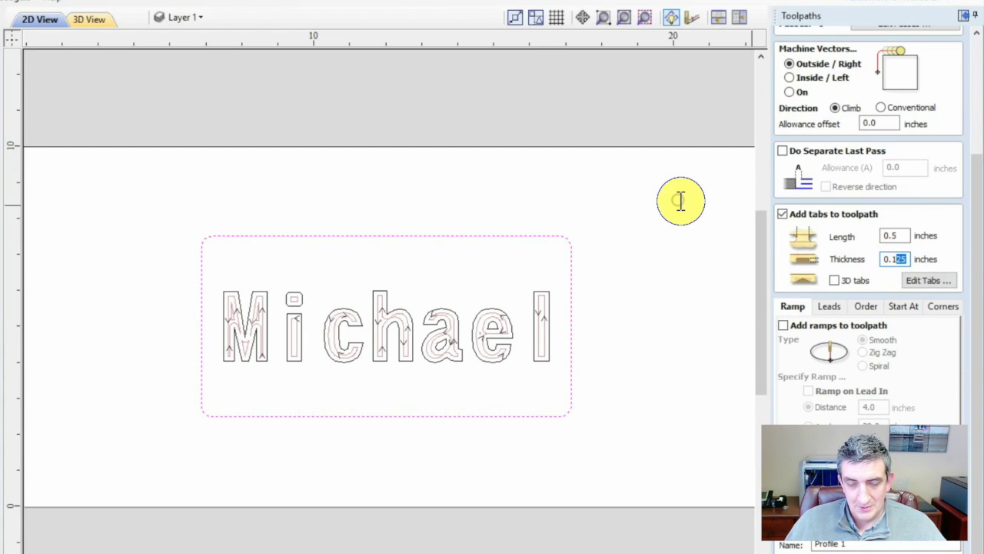
click(926, 280)
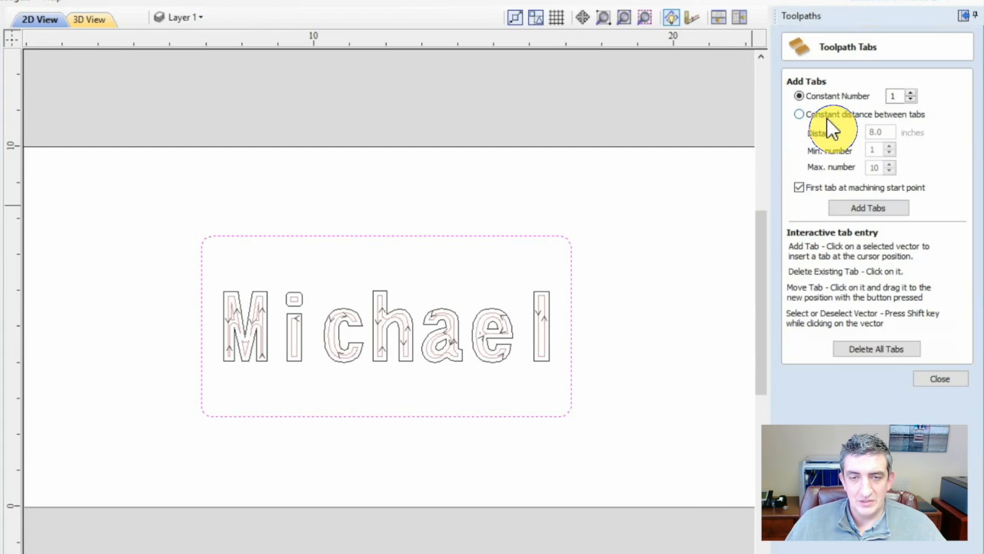
Add four constant tabs around the rectangle without forcing the first at the start point.
double_click(893, 95)
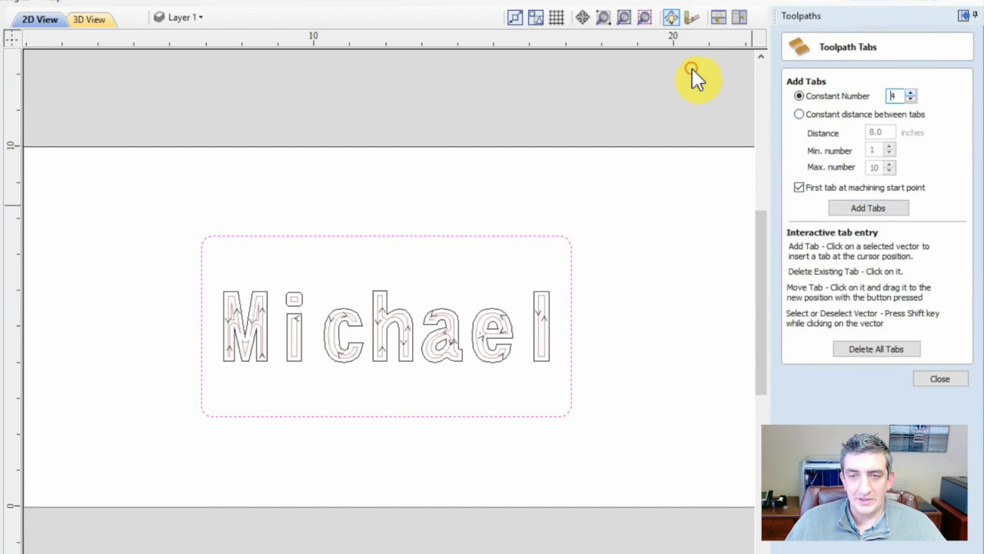
text(4)
click(799, 186)
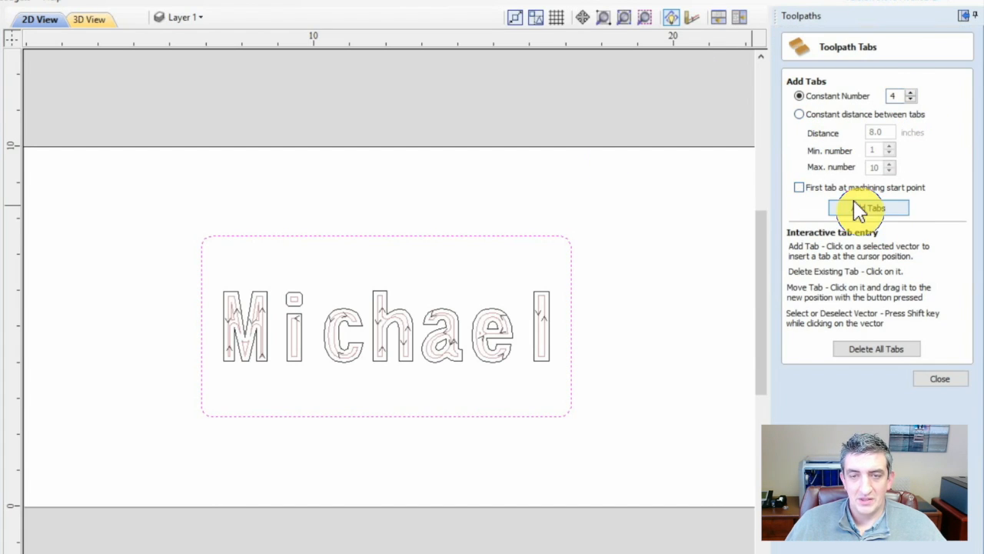
click(868, 208)
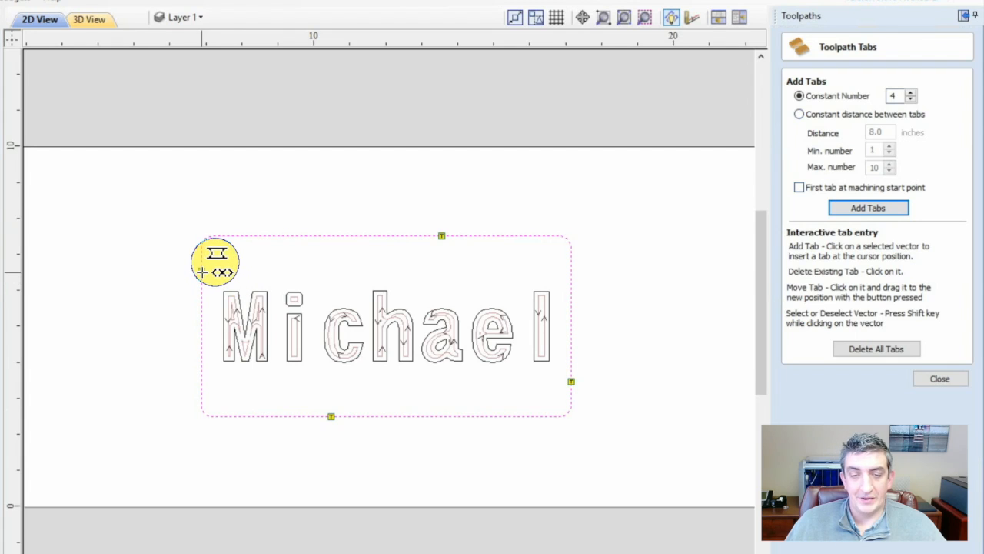
scroll(201, 271, up, 3)
scroll(201, 271, up, 3)
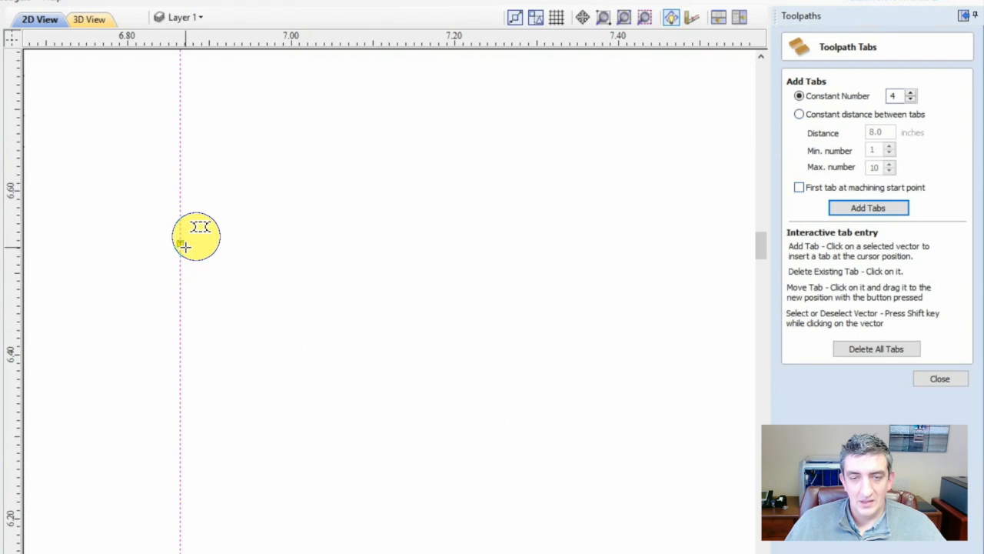
scroll(190, 233, down, 5)
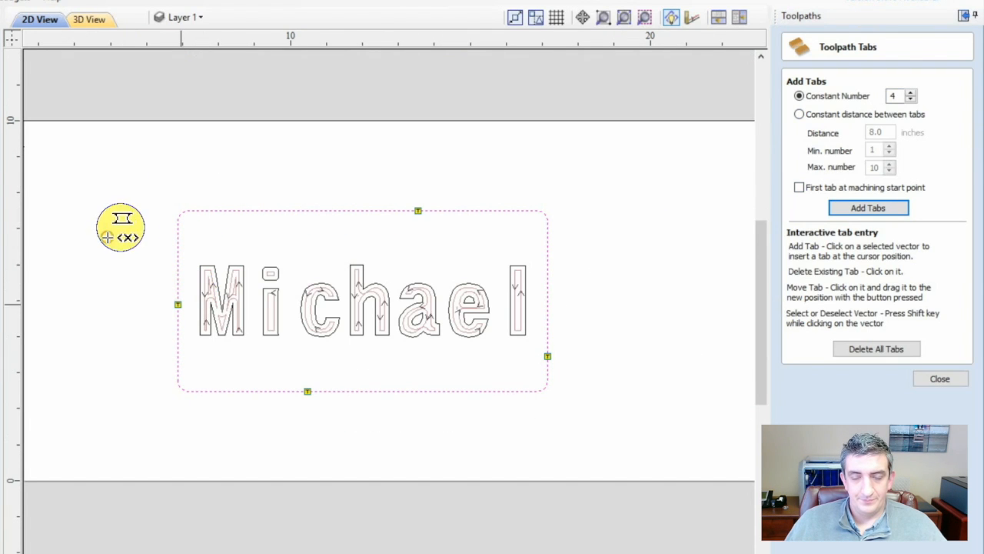
Drag the top, bottom and right tabs to the middle of their edges and finish tab editing.
drag(418, 210, 358, 210)
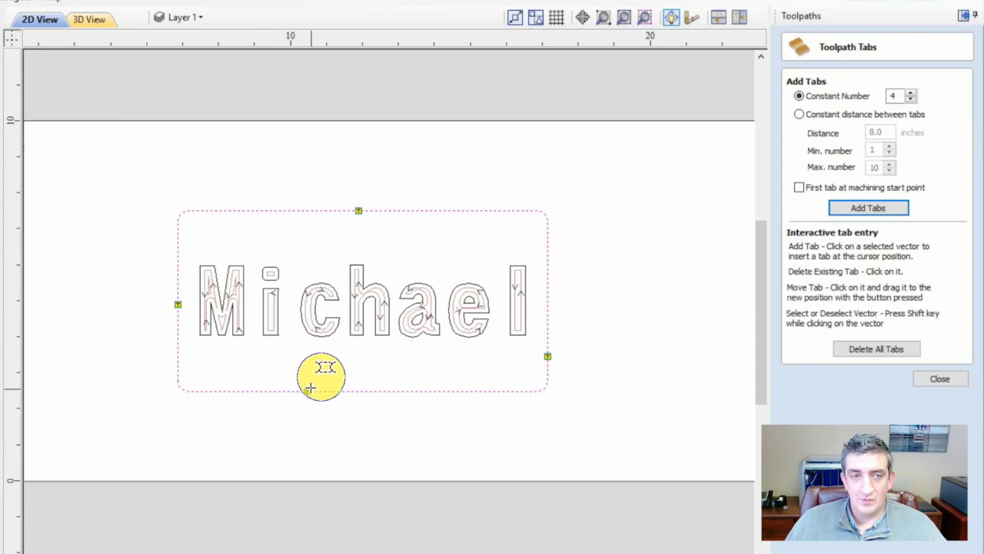
drag(306, 391, 359, 391)
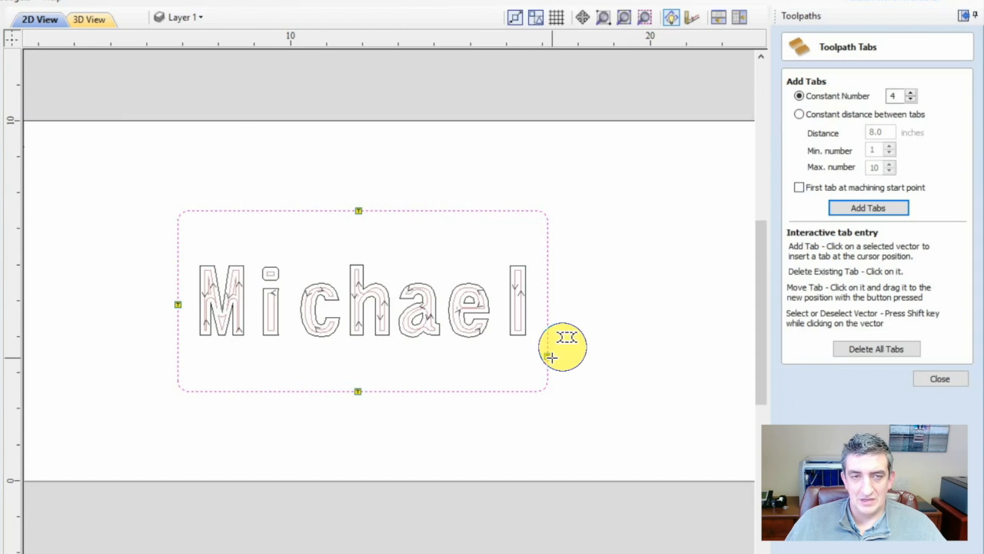
drag(547, 351, 547, 298)
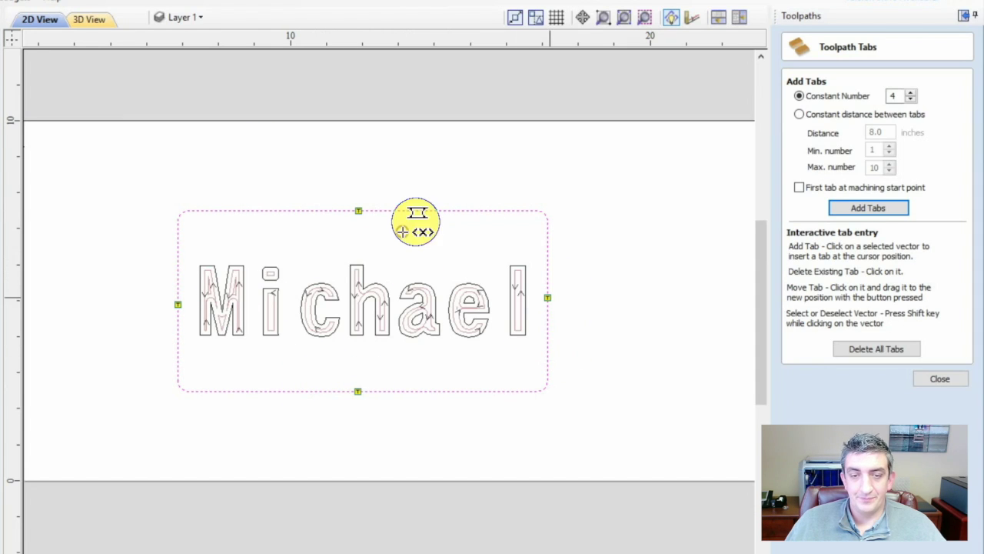
click(939, 378)
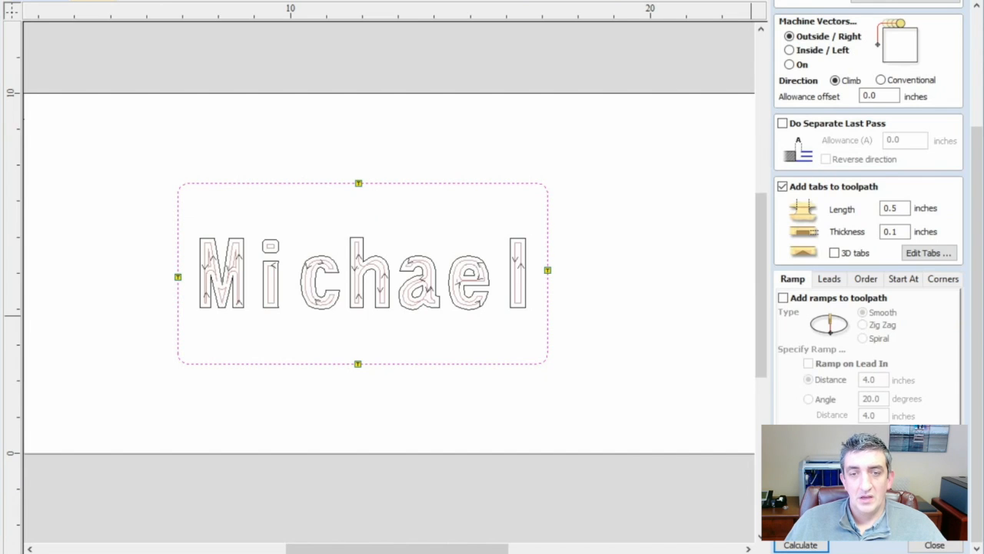
Calculate the tabbed Profile 1 toolpath, accepting the 'Tool will cut through material' warning.
click(799, 545)
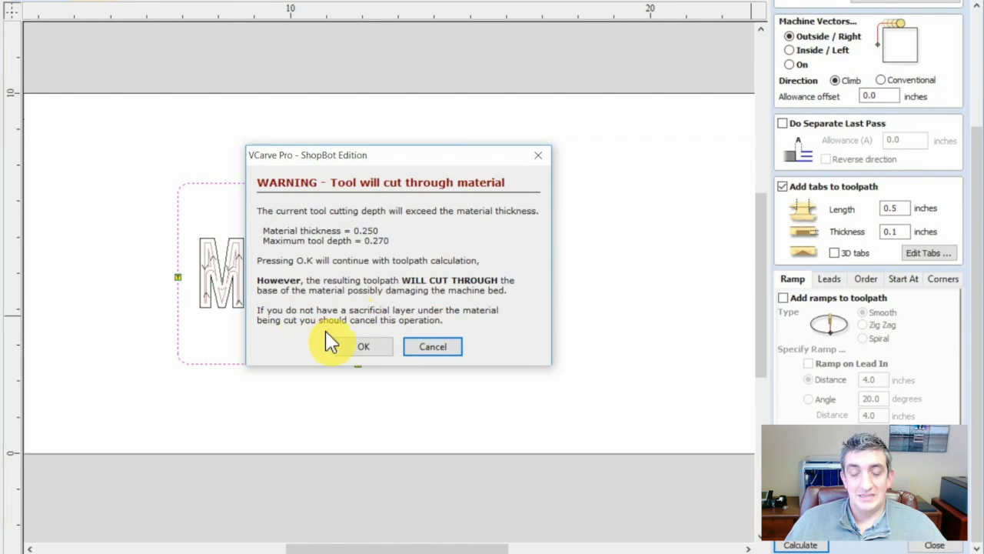
click(364, 346)
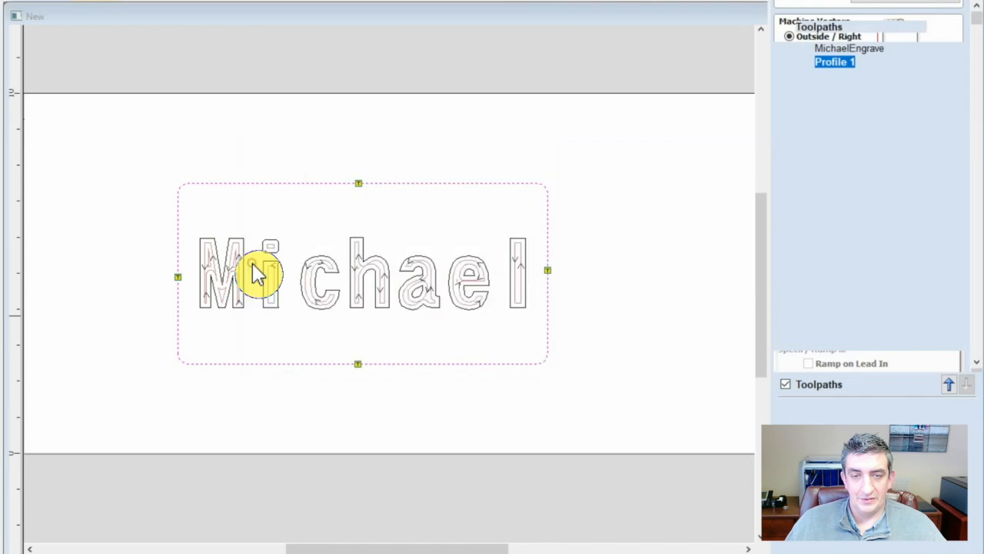
Simulate carving all toolpaths and orbit the board to inspect the tabs holding the cutout.
click(785, 384)
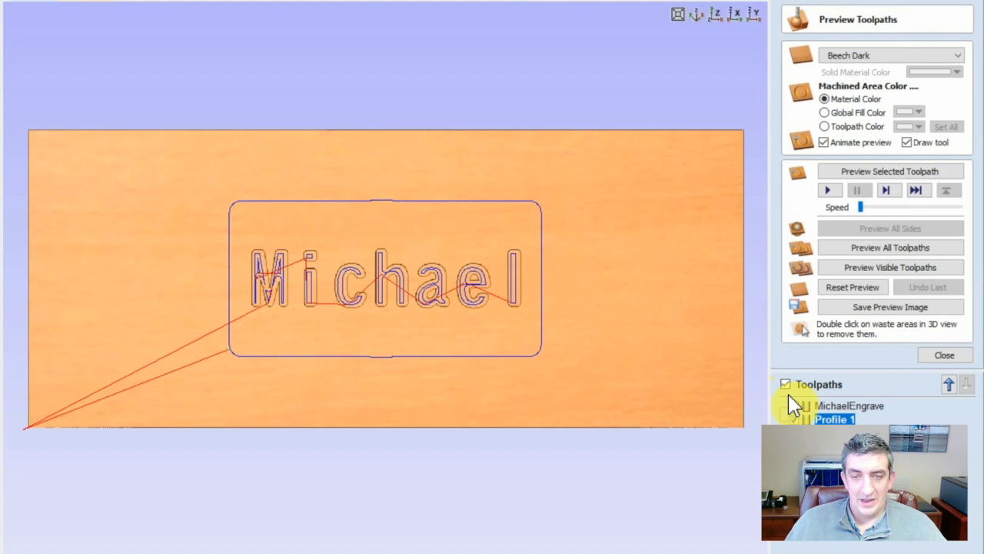
scroll(664, 230, up, 5)
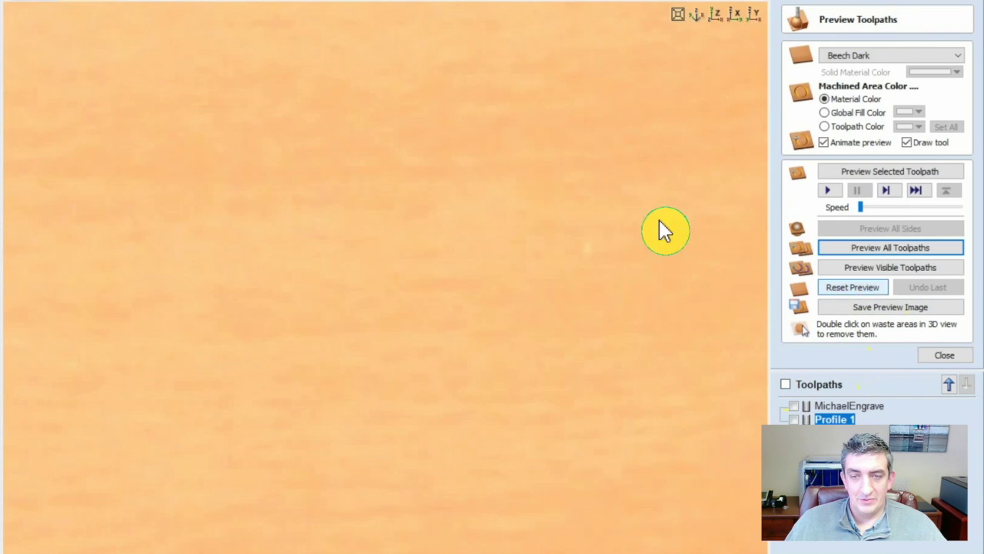
click(786, 384)
click(891, 247)
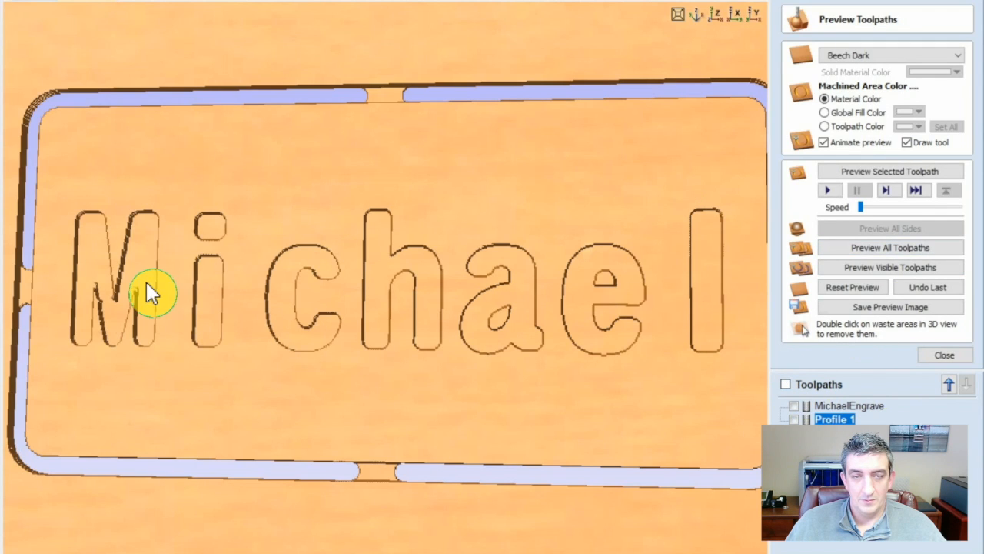
scroll(397, 166, up, 2)
mouse_move(397, 166)
mouse_down()
mouse_move(300, 136)
mouse_move(383, 357)
mouse_move(400, 370)
mouse_move(392, 448)
mouse_move(292, 461)
mouse_up()
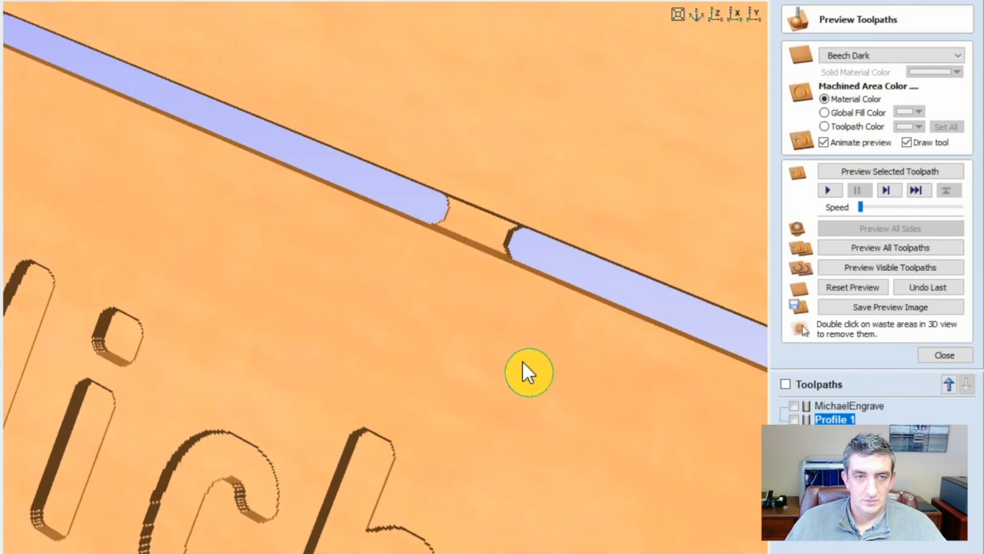
scroll(518, 289, up, 3)
mouse_move(577, 285)
mouse_down()
mouse_move(461, 200)
mouse_move(421, 136)
mouse_move(331, 188)
mouse_up()
scroll(331, 188, down, 5)
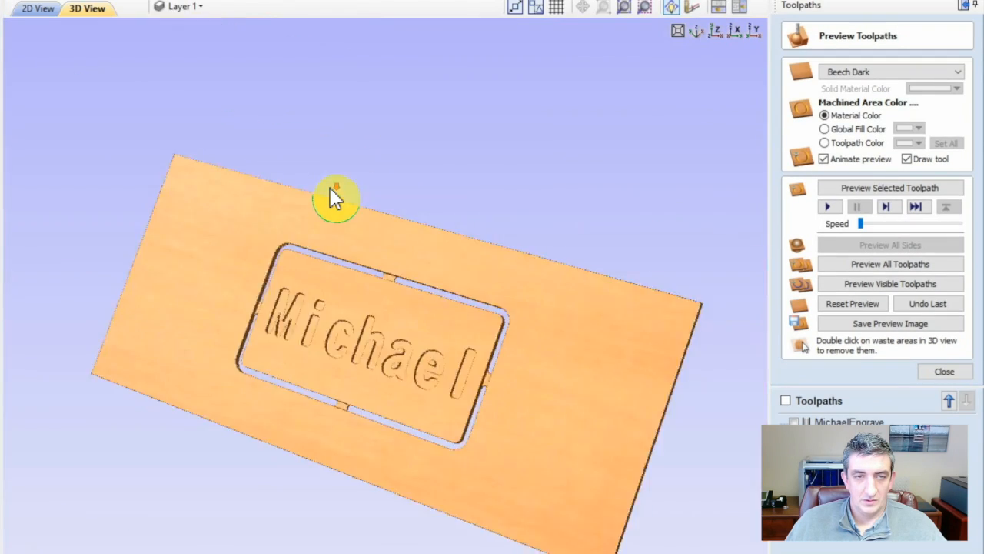
scroll(331, 187, up, 3)
scroll(330, 187, down, 3)
scroll(468, 370, up, 1)
mouse_move(462, 421)
mouse_down()
mouse_move(430, 408)
mouse_move(565, 432)
mouse_move(601, 398)
mouse_move(592, 419)
mouse_move(438, 329)
mouse_up()
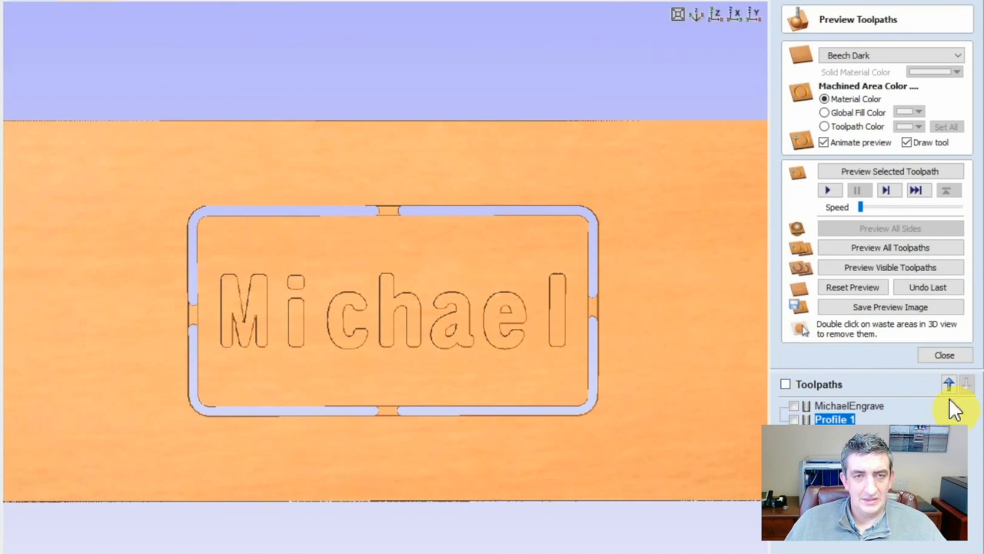
Close the toolpath preview and return to the 2D drawing view.
click(944, 355)
click(40, 19)
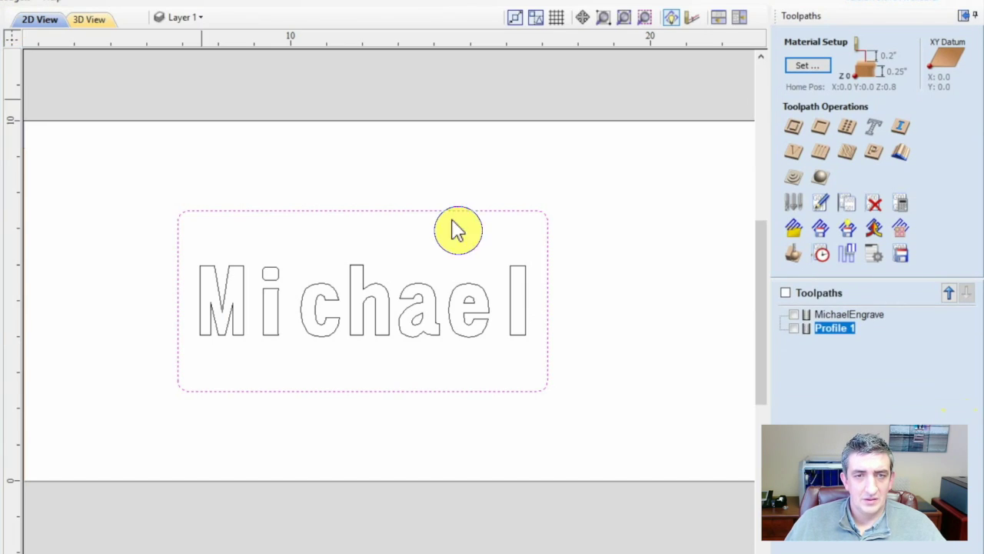
Make both MichaelEngrave and Profile 1 toolpaths visible on the plan, then go to the file commands.
click(785, 293)
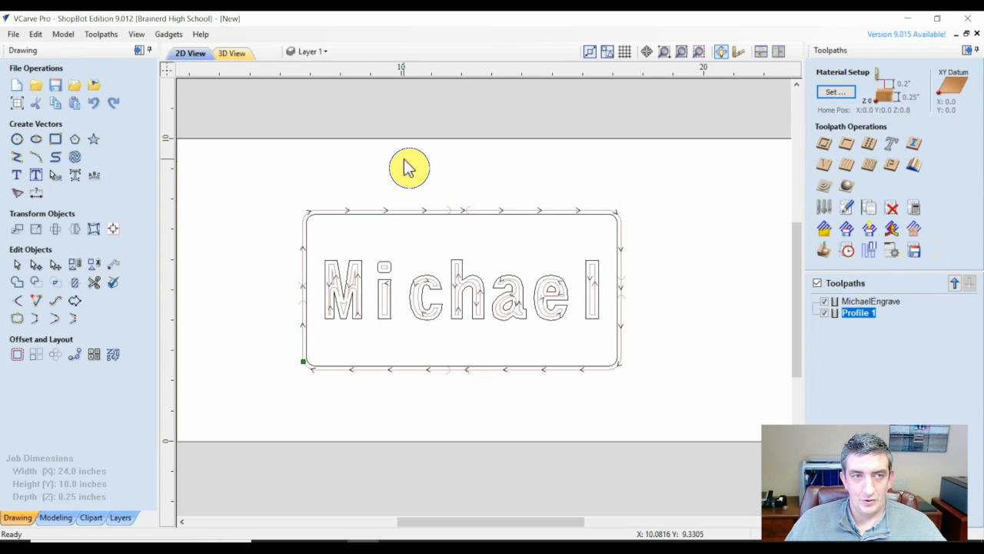
click(13, 35)
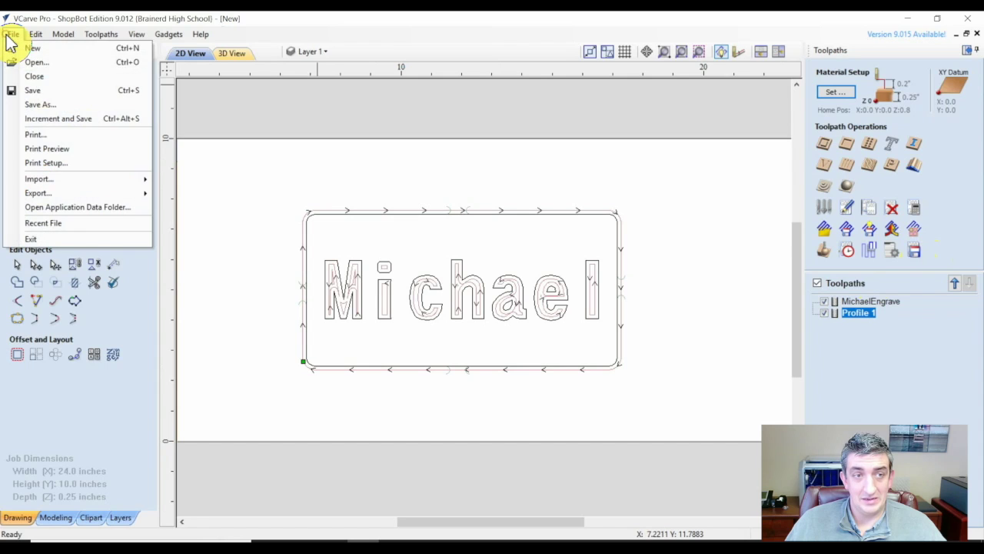
Save the project as 'sample nametag.crv' in Documents and move on to toolpath output.
click(46, 91)
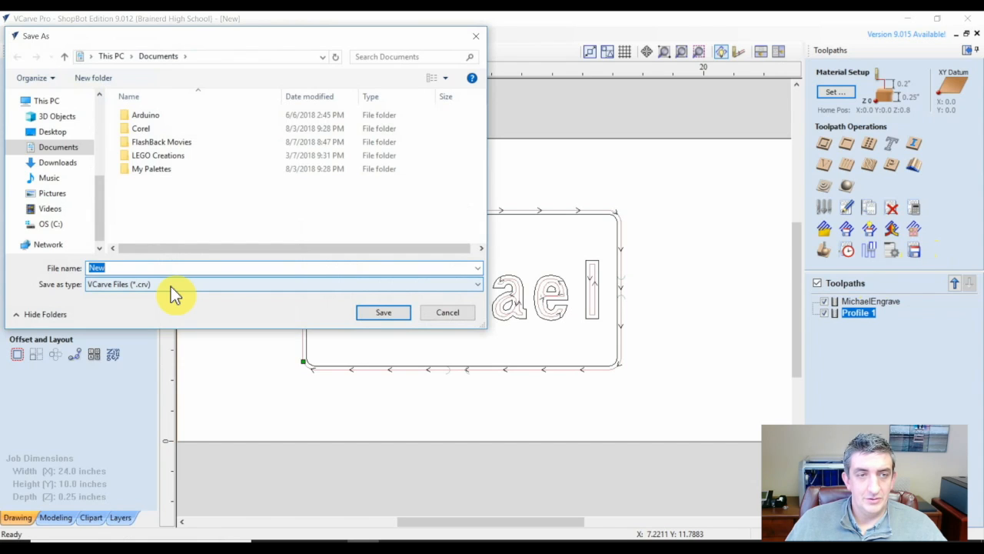
text(sample nametag)
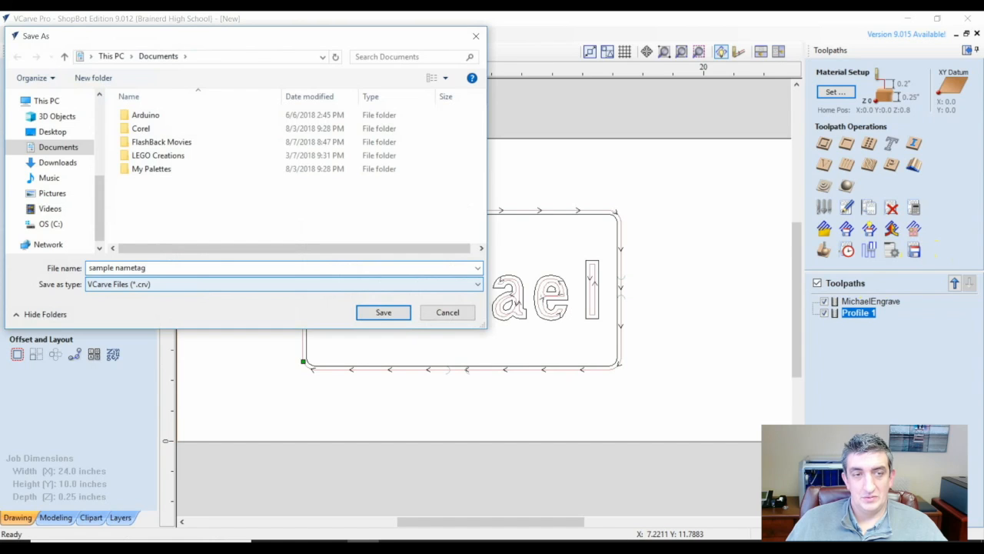
key(Return)
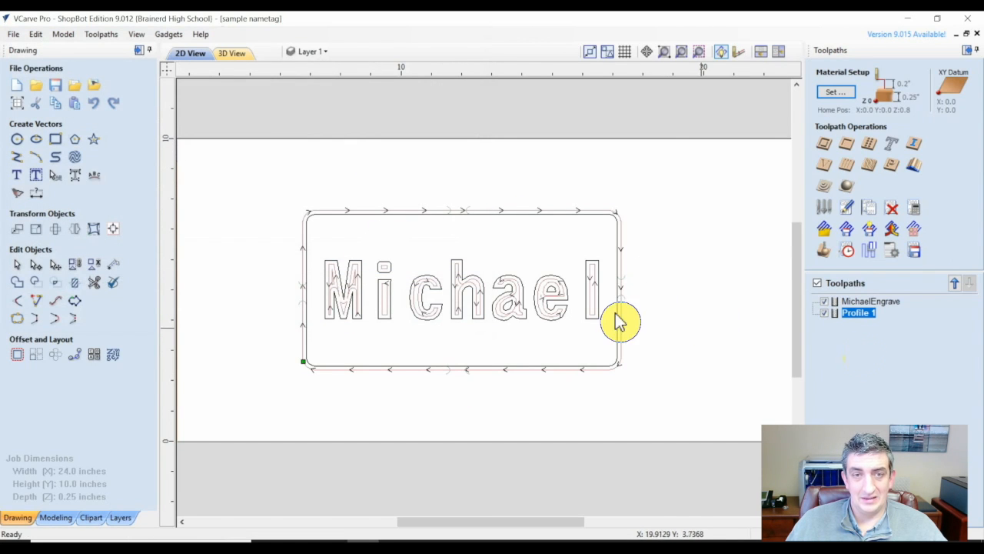
click(915, 250)
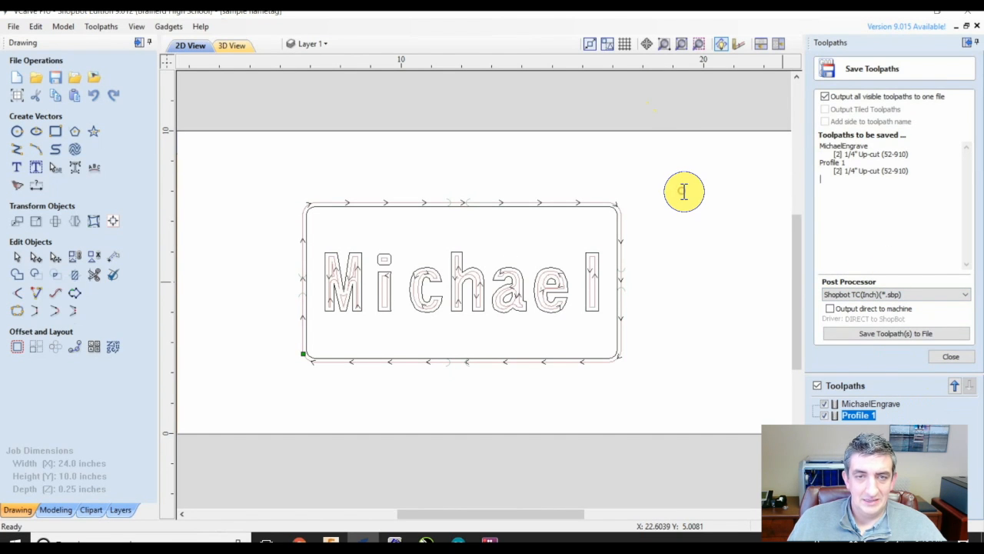
Choose the Shopbot TC (Inch) (*.sbp) post processor with output to file, not the machine.
click(892, 294)
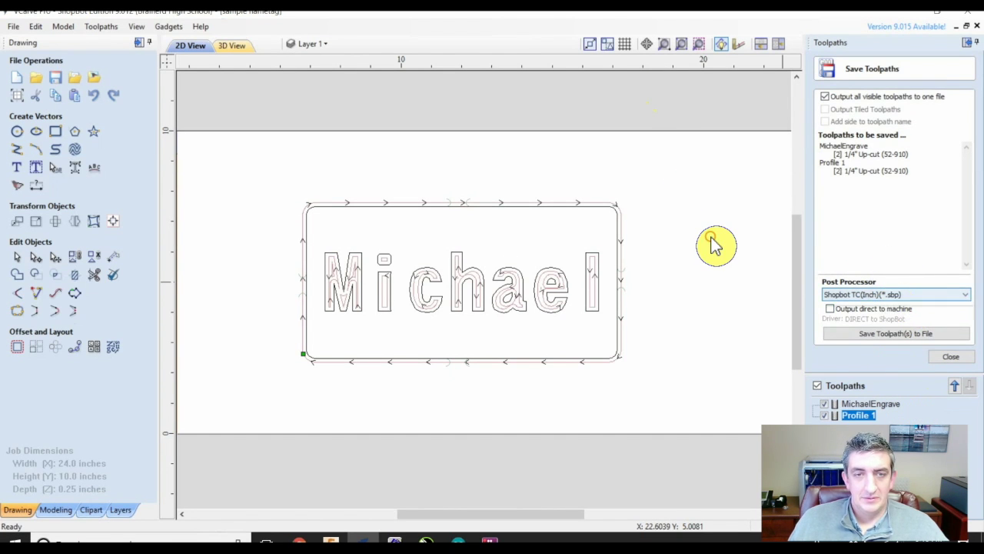
click(901, 261)
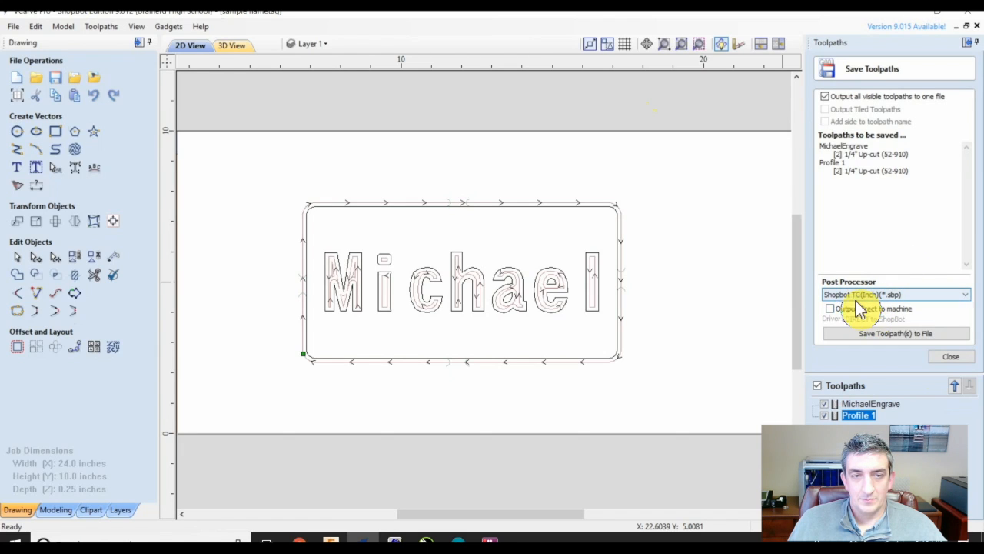
click(830, 308)
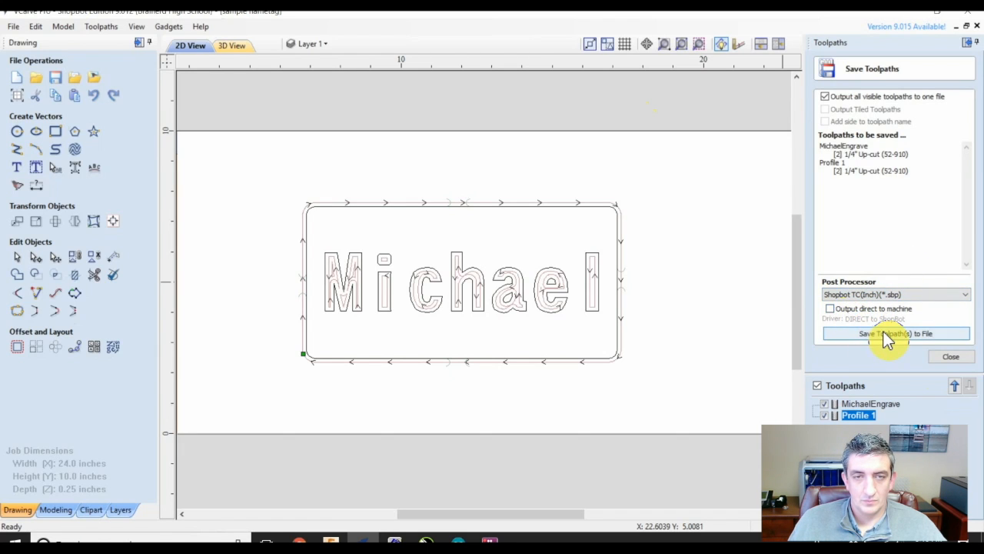
Write both toolpaths to 'SampleNameTagSBP.sbp' in Documents.
click(962, 334)
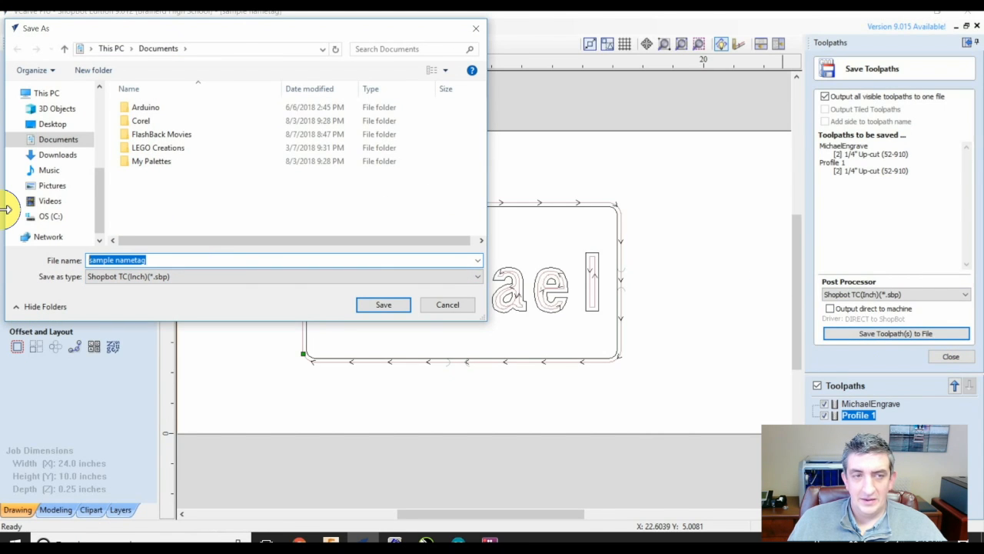
text(Sample)
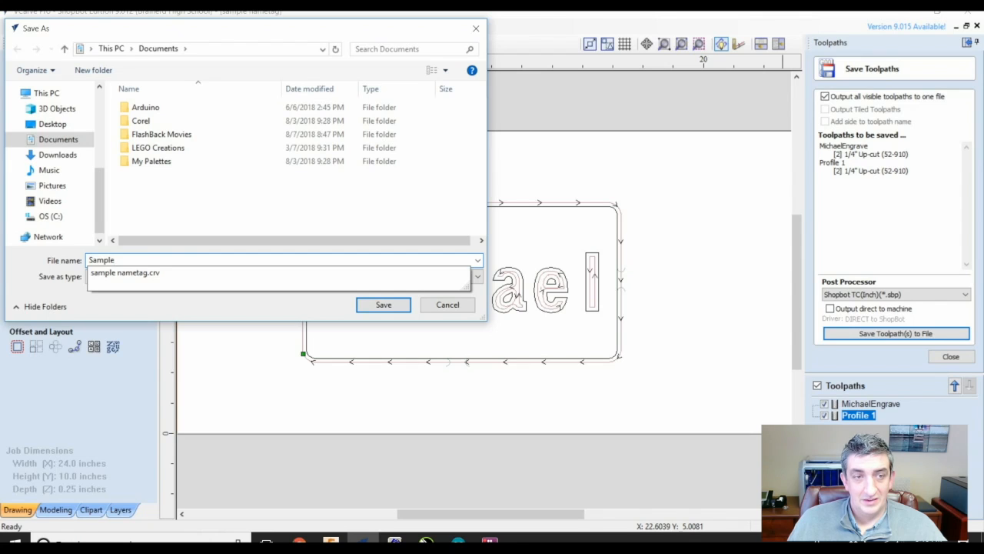
text(NameTagSBP)
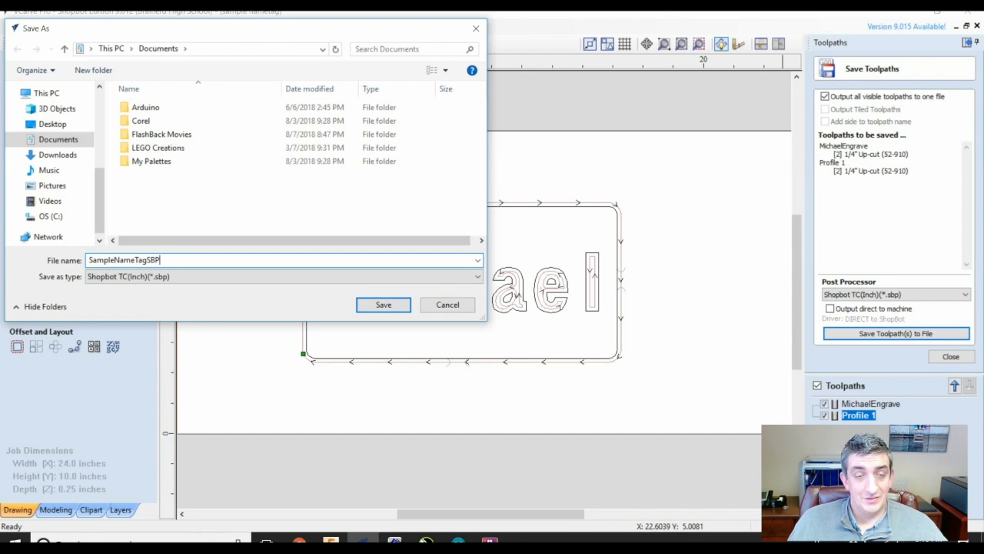
click(383, 305)
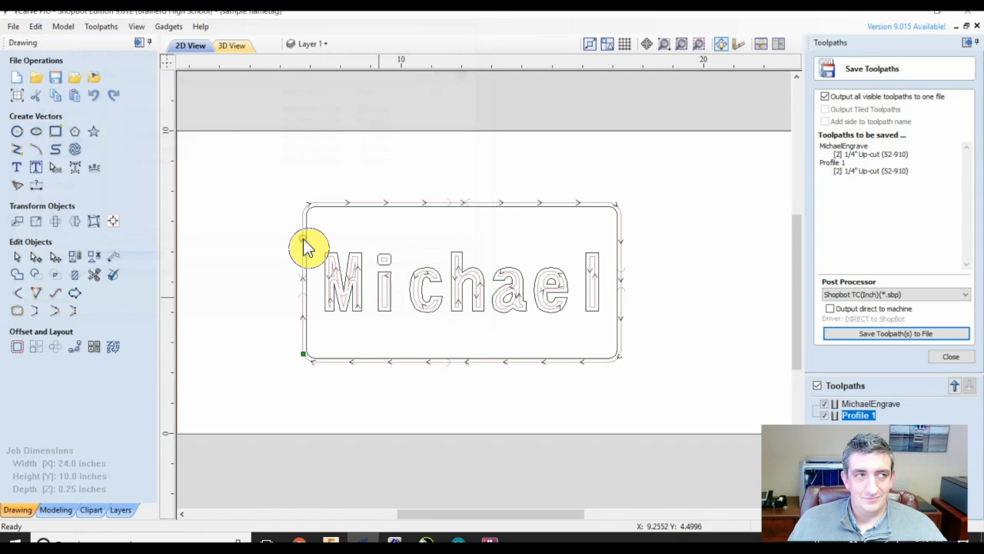